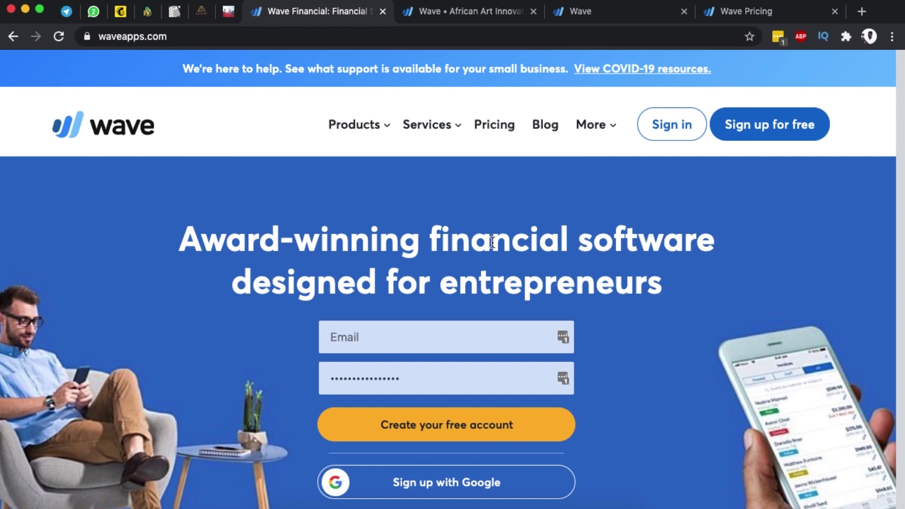
Step: Look over the Wave home page from the sign-up form down to the testimonials and guides
scroll(493, 242, down, 3)
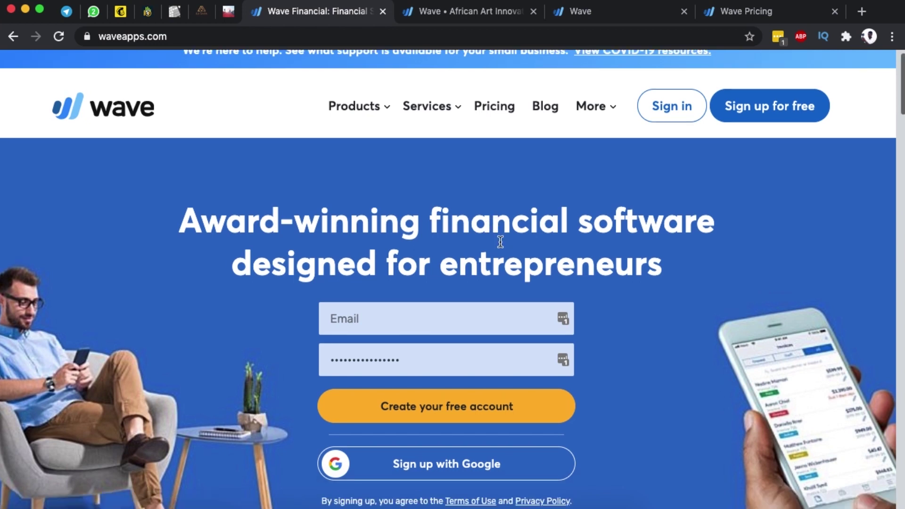
scroll(572, 232, up, 3)
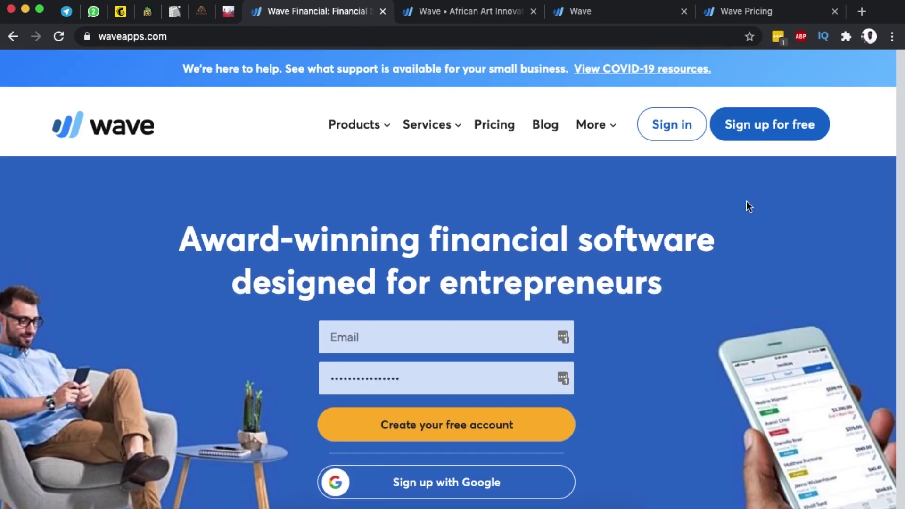
scroll(632, 212, down, 5)
scroll(614, 233, down, 20)
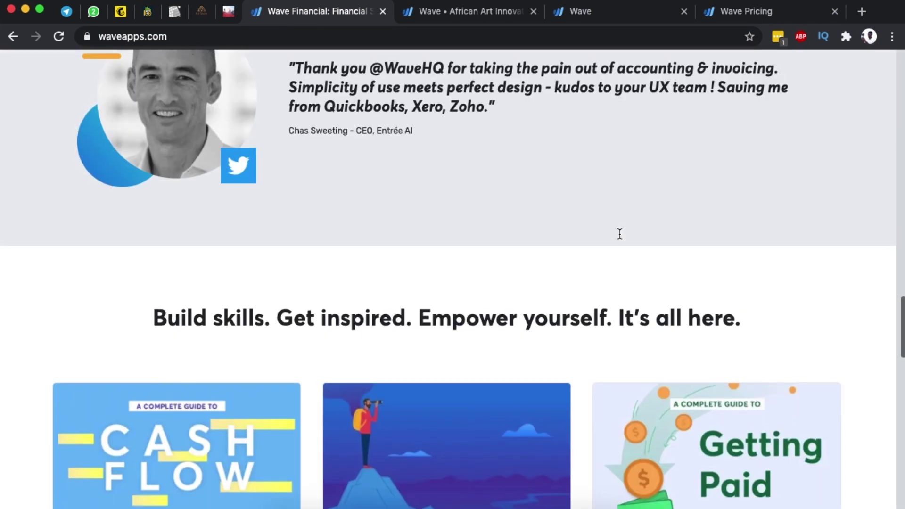
Step: Switch to the African Art Innovations dashboard and review the kinds of records that can be created
click(439, 14)
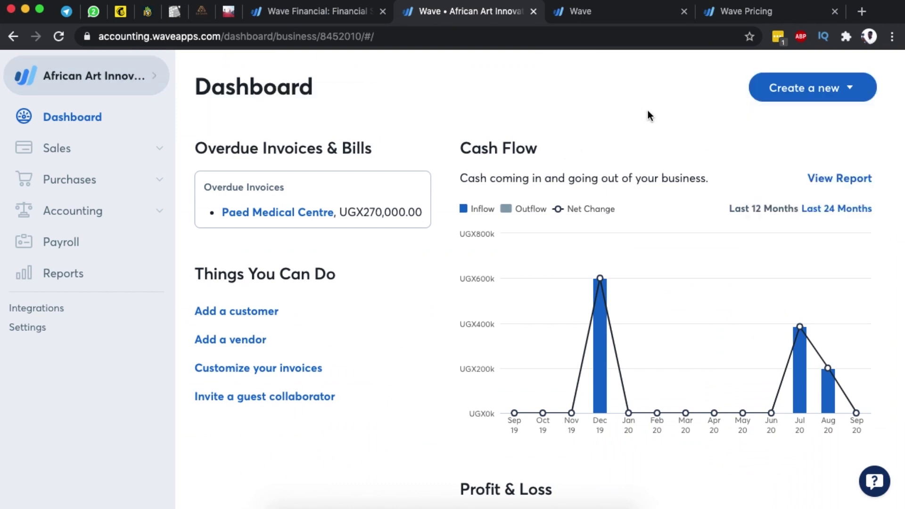
click(845, 89)
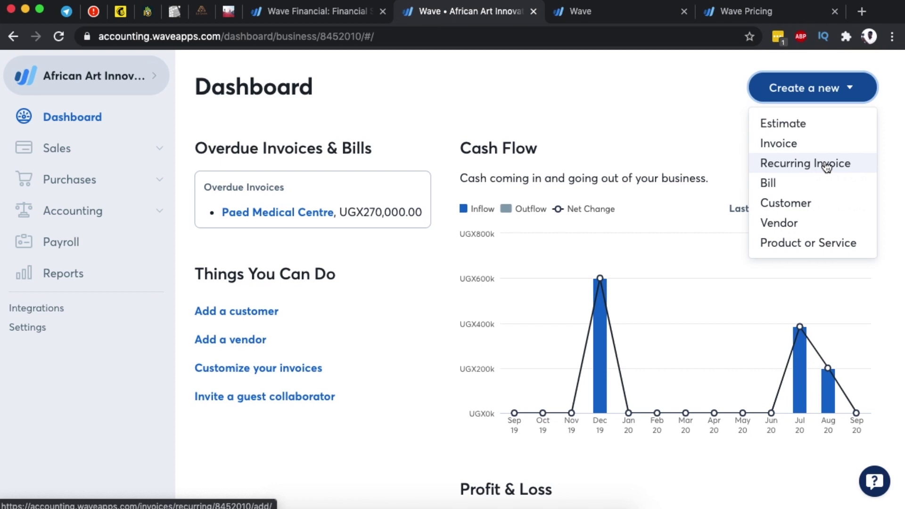
click(830, 90)
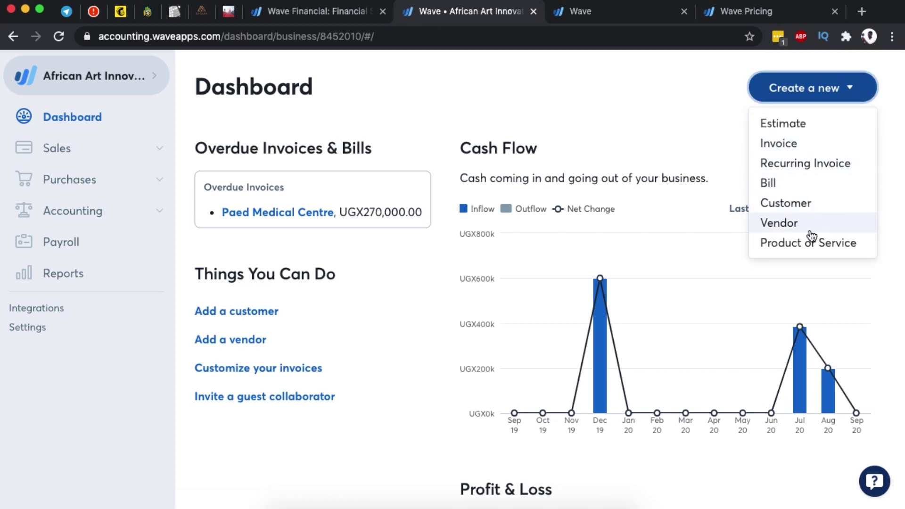
click(515, 113)
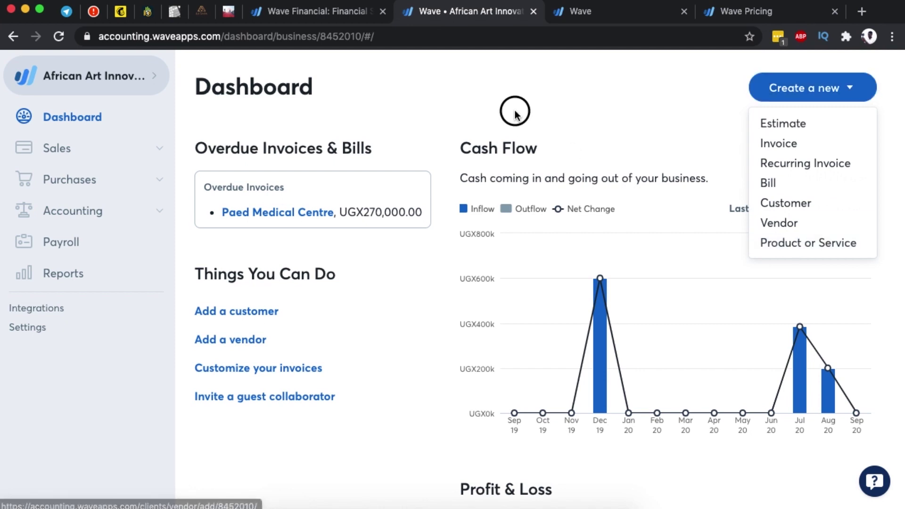
Step: Open the Customers list under Sales and check the available customer import sources
click(157, 151)
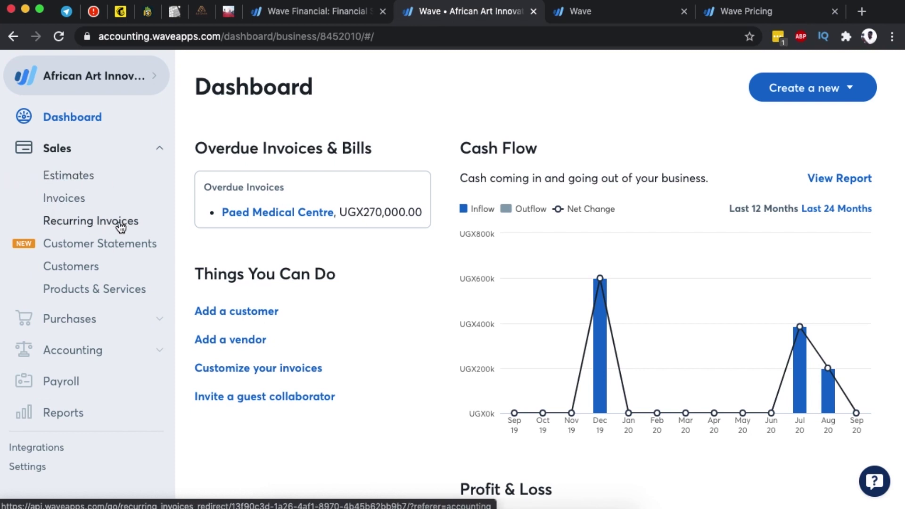
click(64, 273)
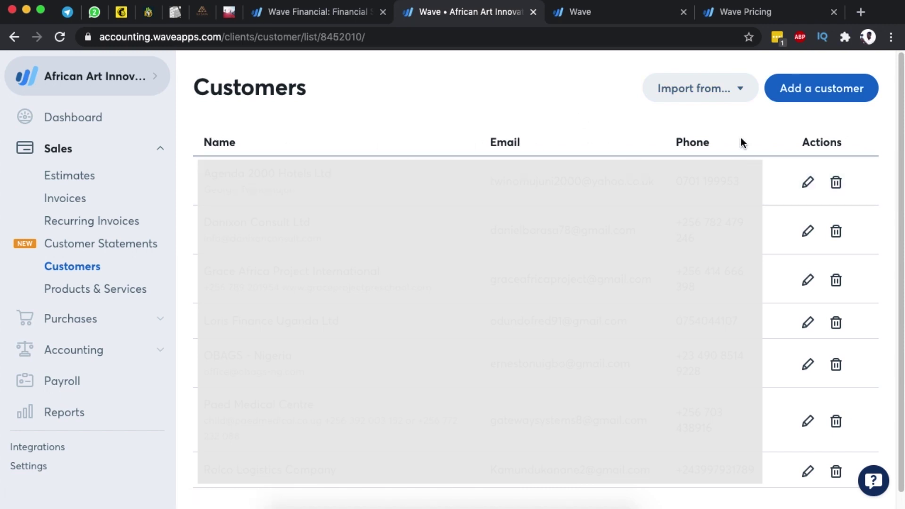
click(707, 98)
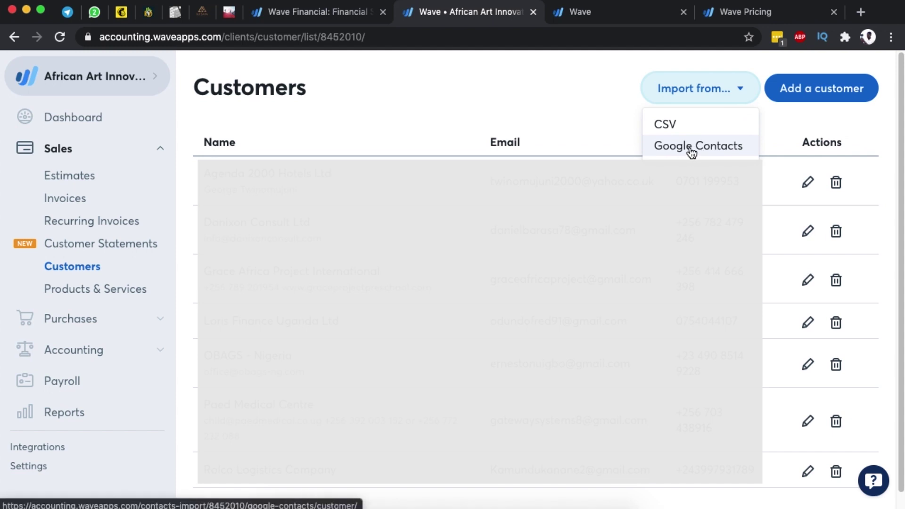
click(503, 95)
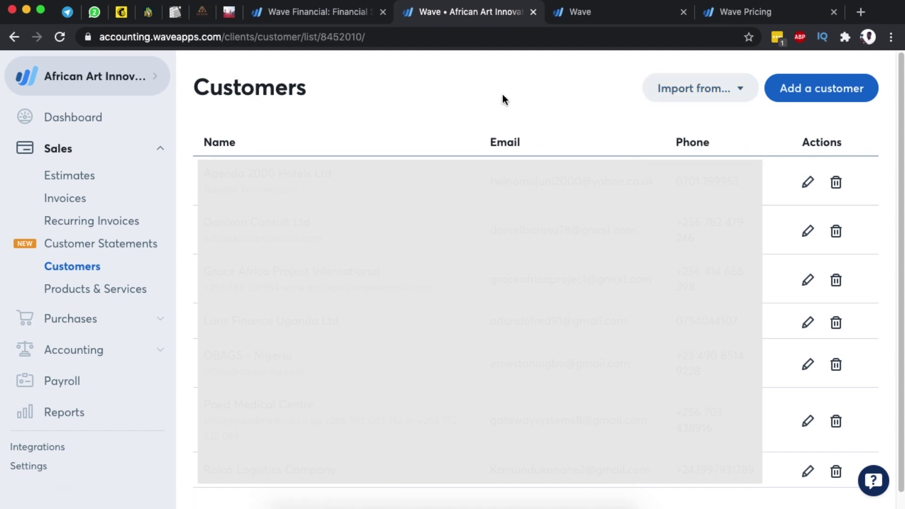
Step: Open a blank new invoice from the Invoices page and check its customer choices without picking one
click(69, 198)
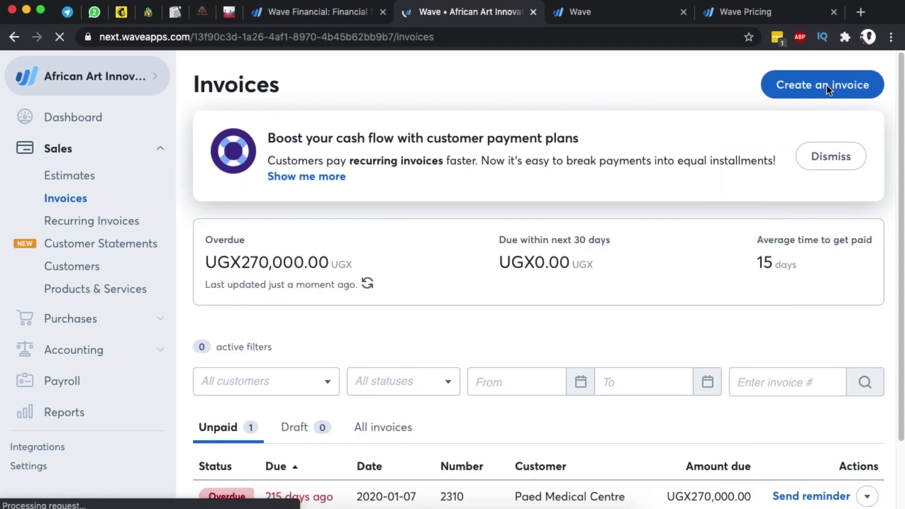
click(804, 87)
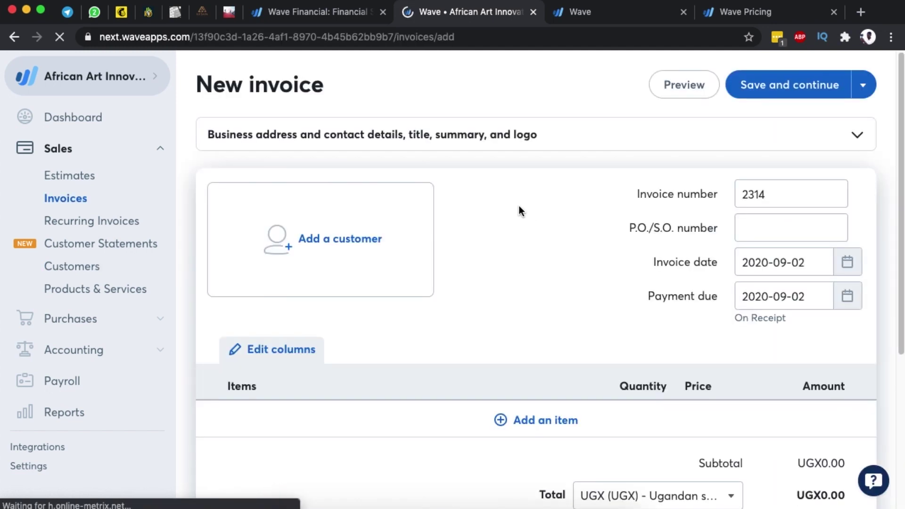
click(339, 237)
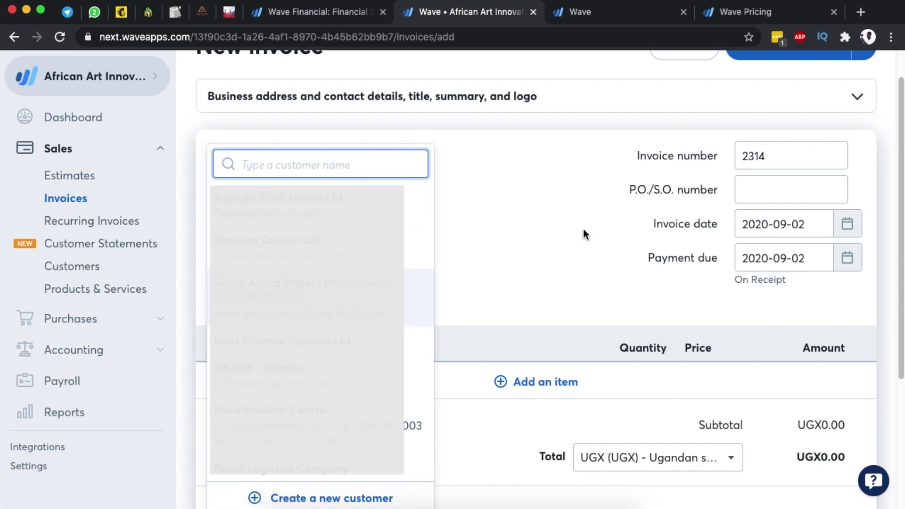
click(573, 217)
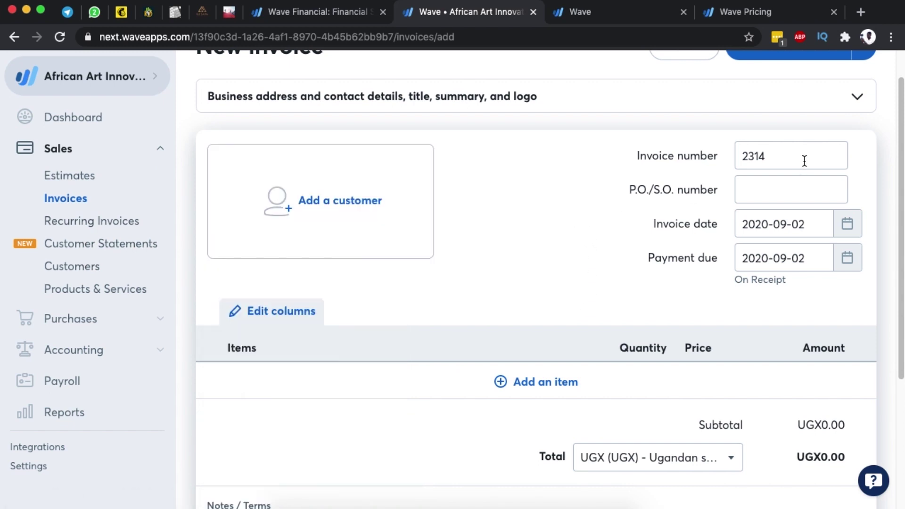
Step: Browse the saved items that can be added to the new invoice, down to the option for creating one
scroll(538, 287, down, 2)
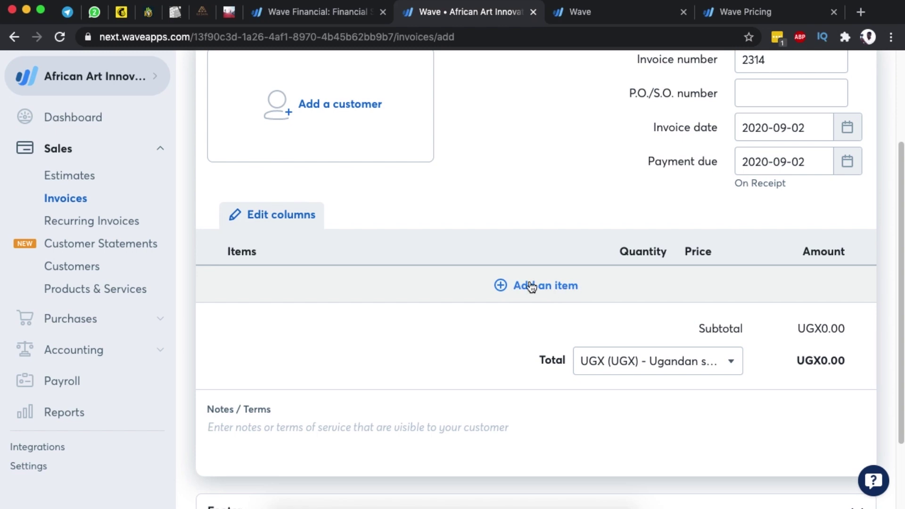
click(534, 282)
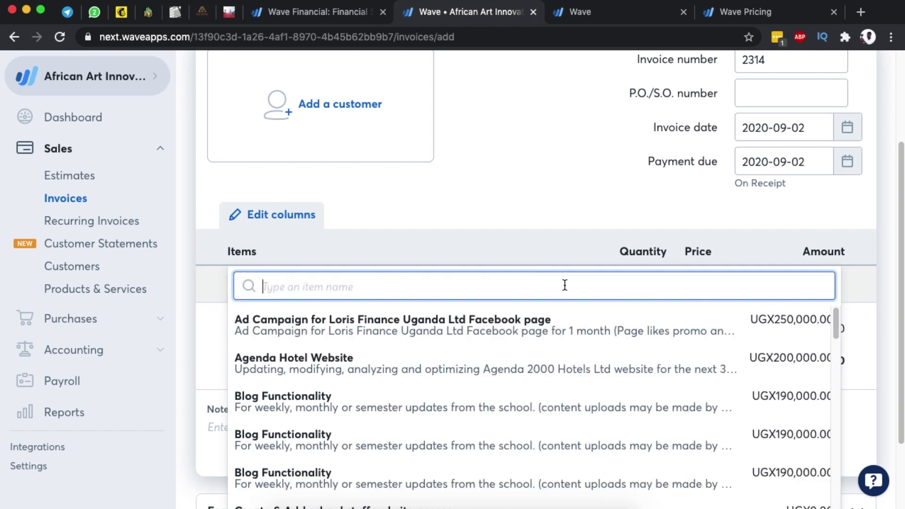
scroll(894, 329, down, 3)
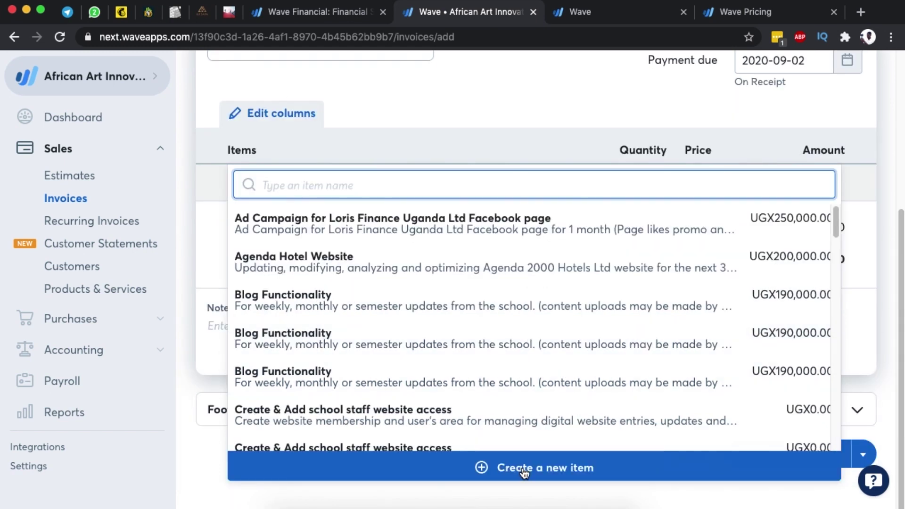
Step: View the Products & Services list for sales and the Recurring Invoices page
click(87, 288)
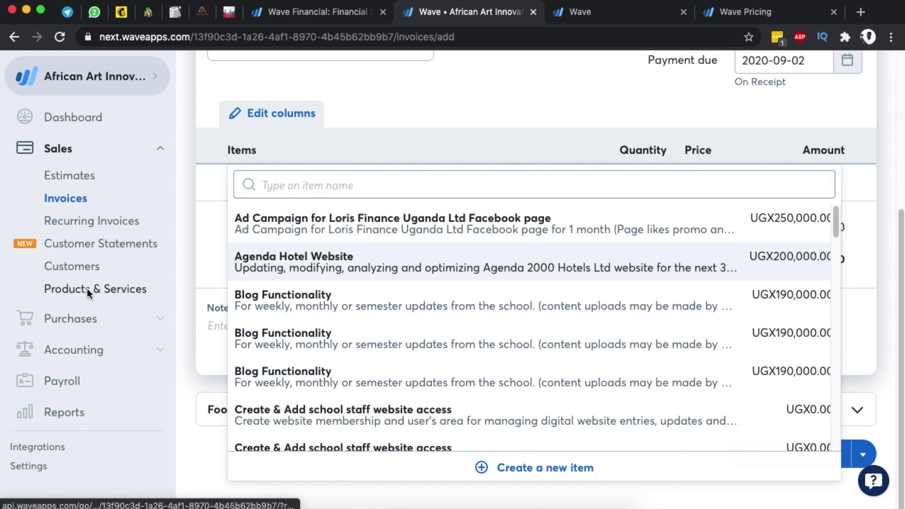
click(567, 185)
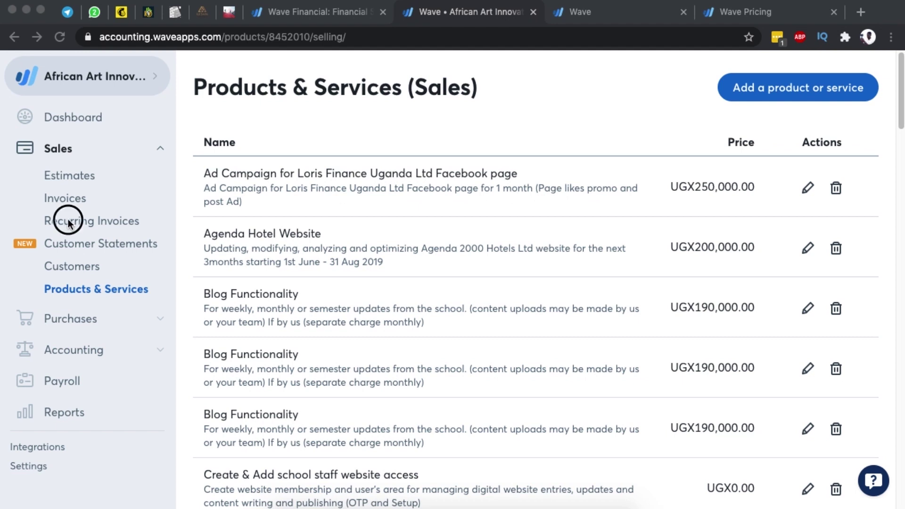
click(82, 222)
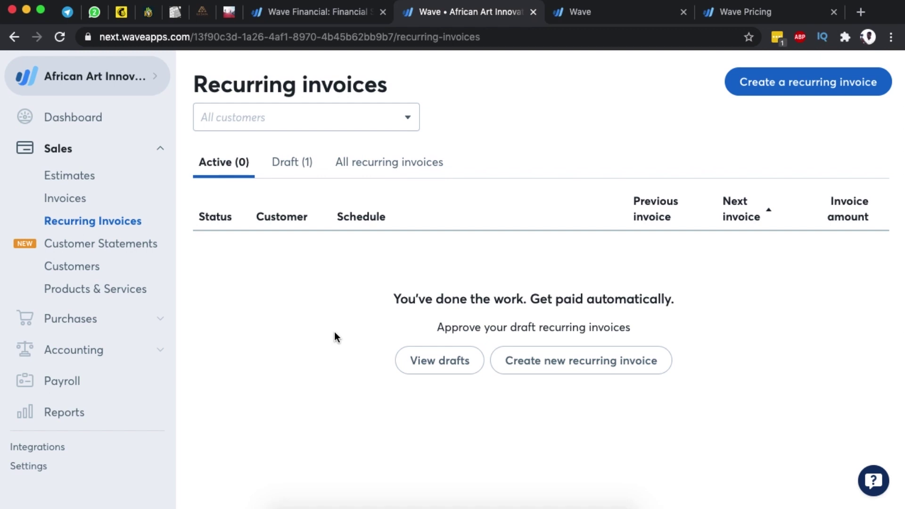
Step: View the Products & Services, Vendors and Bills pages of the Purchases section
click(161, 319)
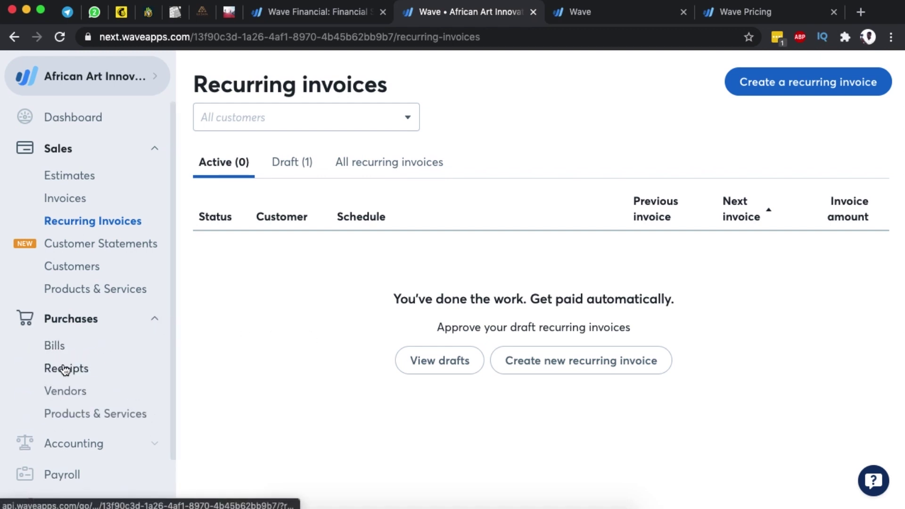
click(66, 414)
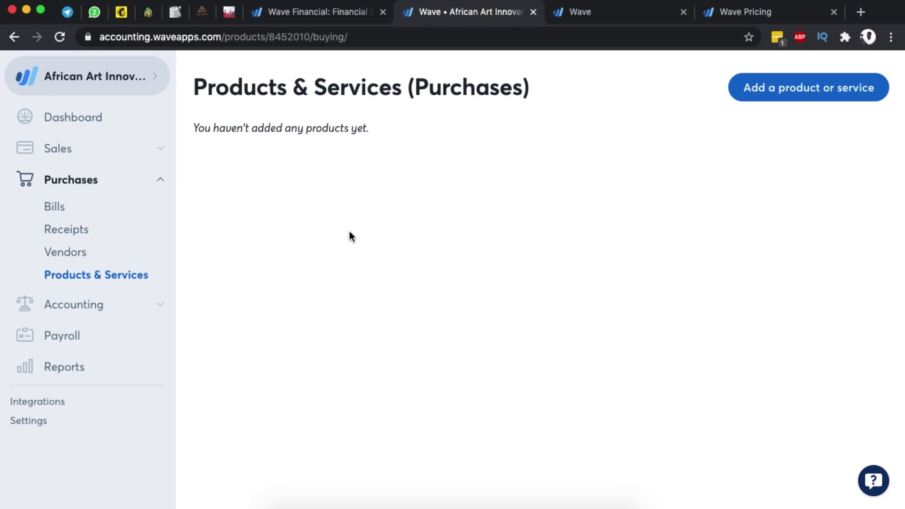
click(64, 254)
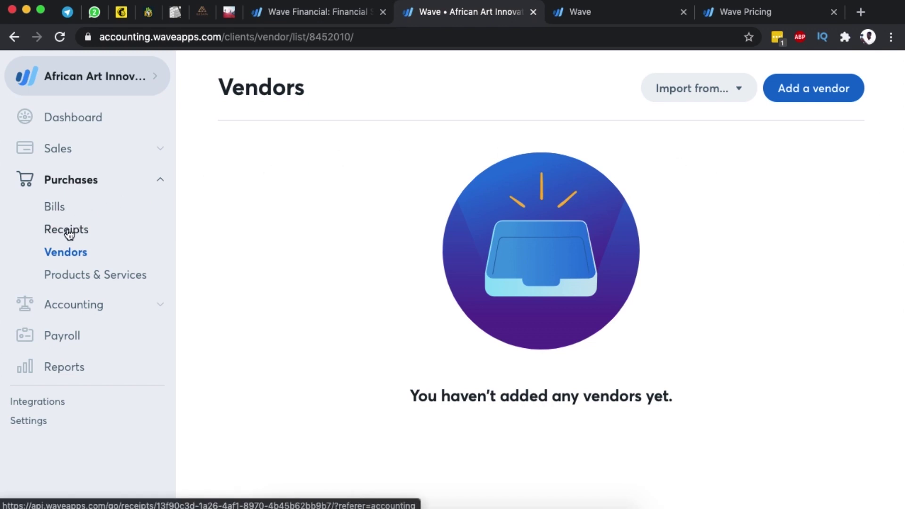
click(55, 209)
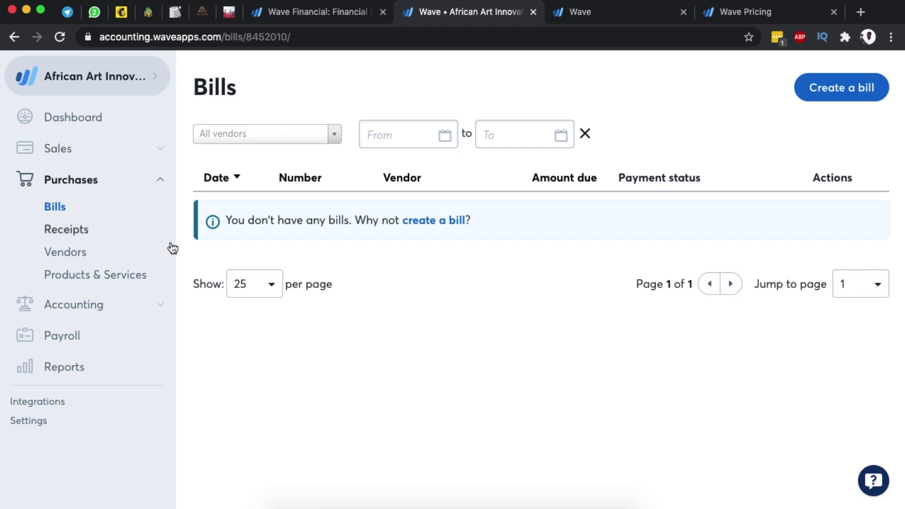
Step: Review the accounting Transactions list and its additional entry options, and open the Chart of Accounts
click(101, 307)
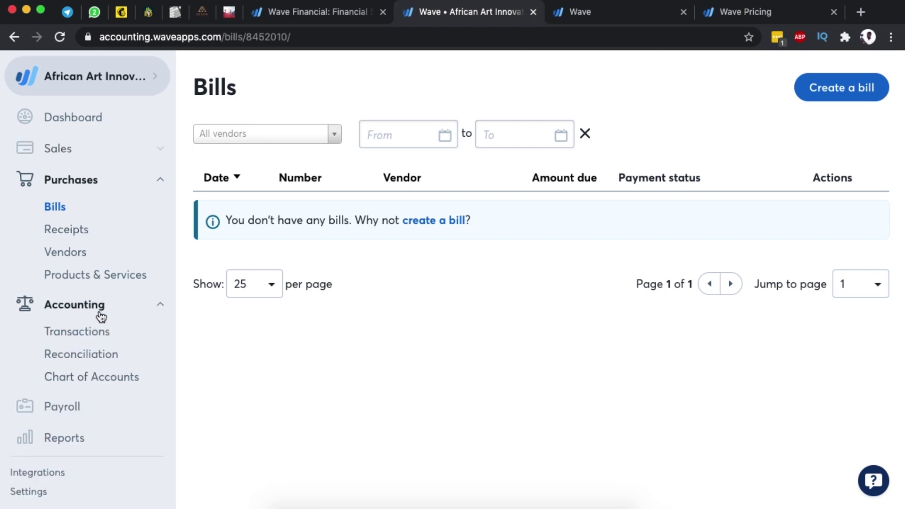
click(83, 330)
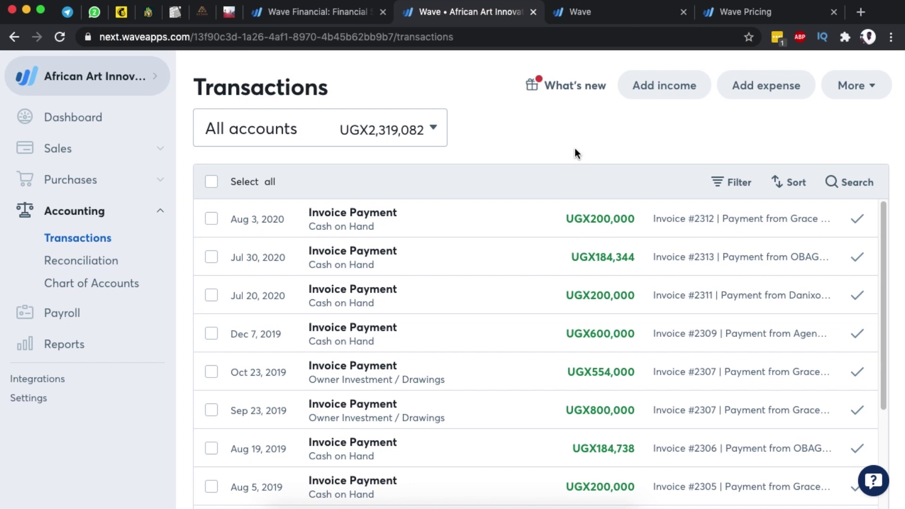
click(871, 88)
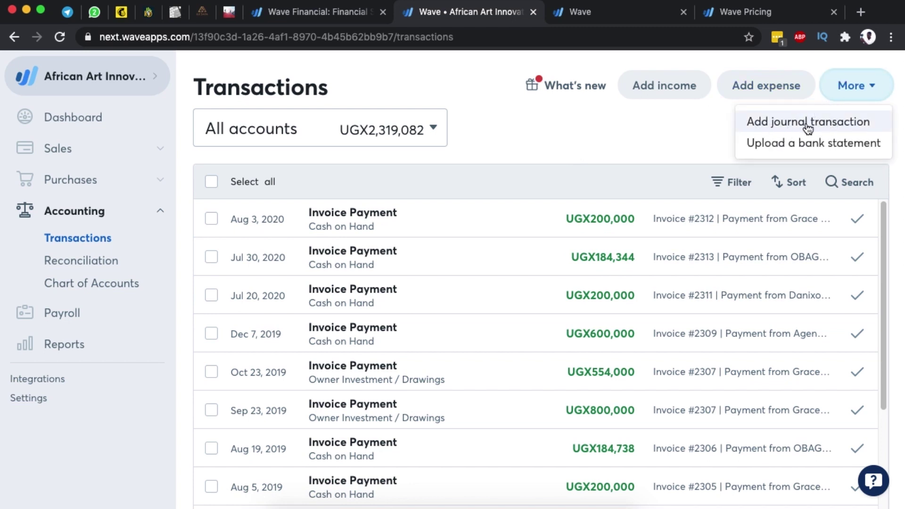
click(622, 140)
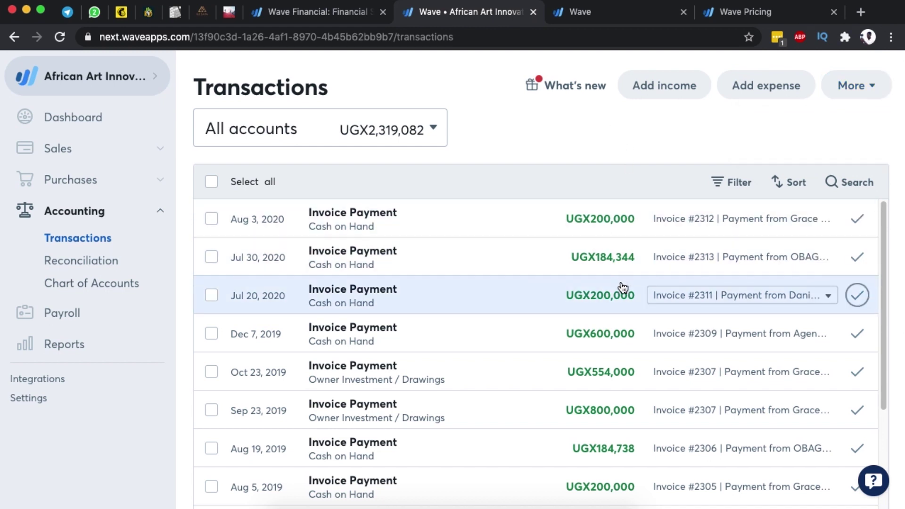
scroll(622, 287, down, 3)
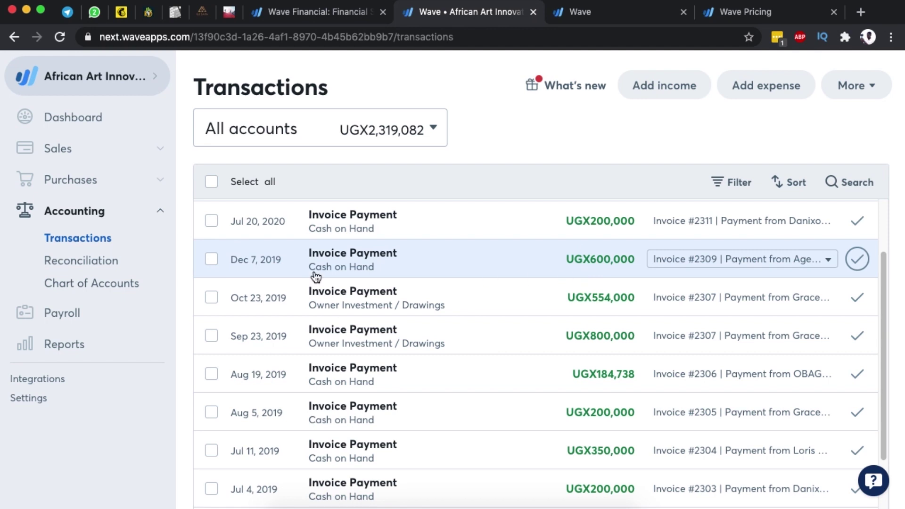
click(81, 284)
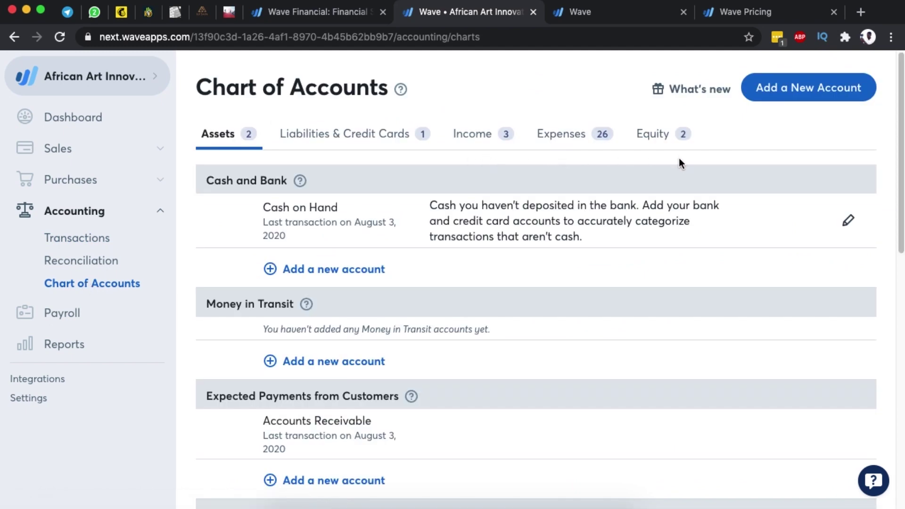
Step: Open the Payroll page and read the requirements for accessing Wave Payroll
click(66, 313)
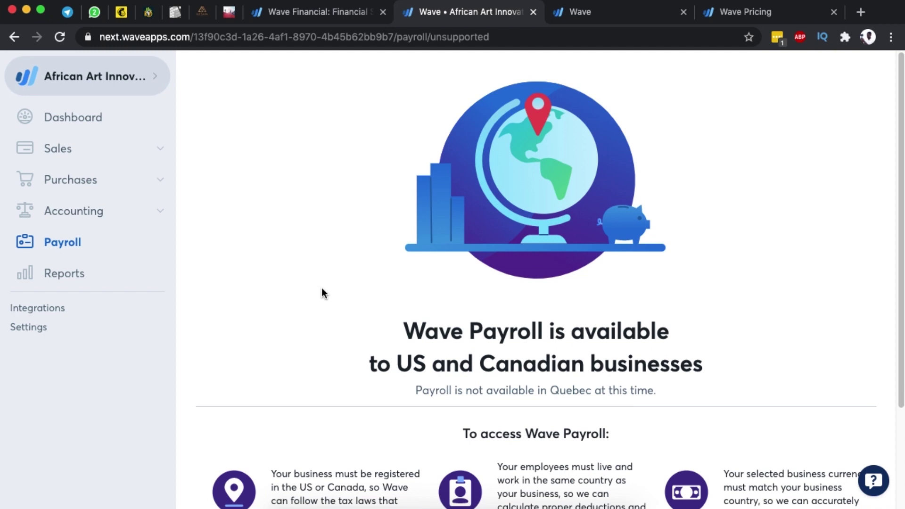
scroll(322, 292, down, 1)
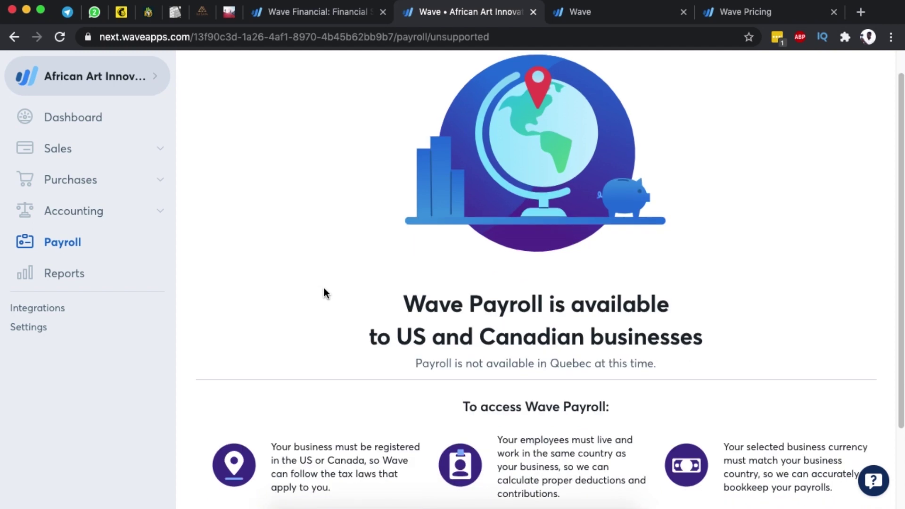
scroll(325, 292, down, 1)
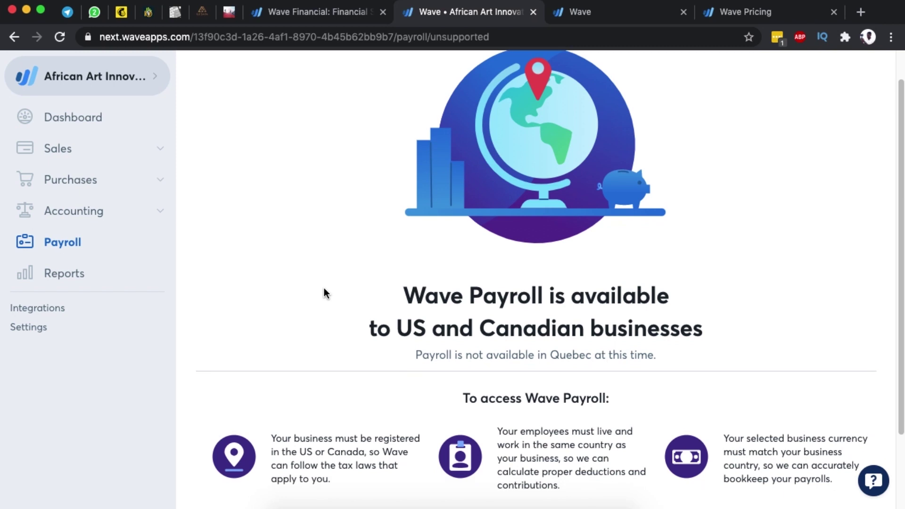
scroll(324, 292, down, 2)
scroll(329, 298, up, 2)
scroll(330, 300, up, 1)
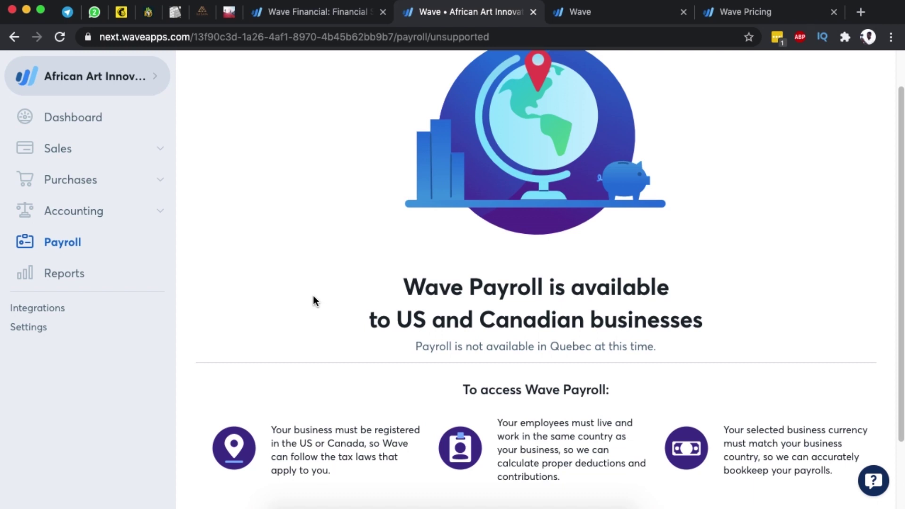
Step: Review the available financial reports, from Profit & Loss and Balance Sheet through the tax, customer and vendor reports
click(68, 278)
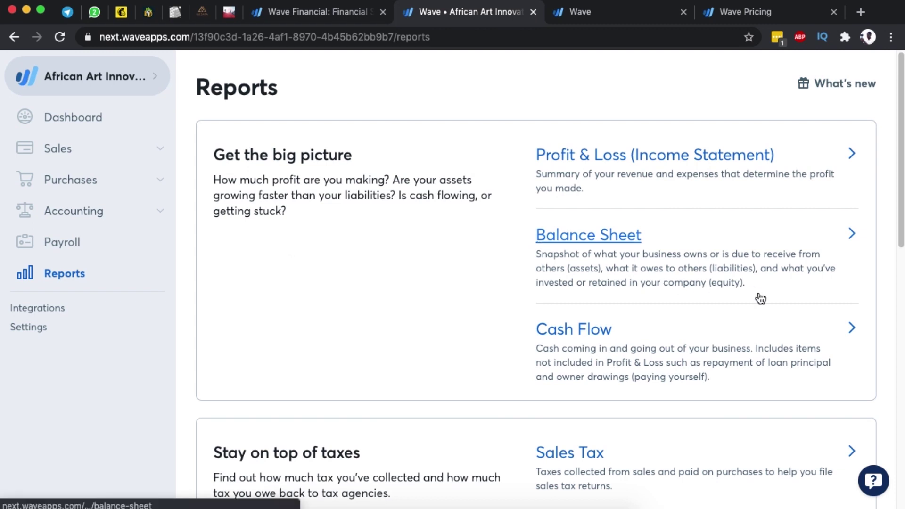
scroll(756, 327, down, 3)
scroll(731, 333, down, 2)
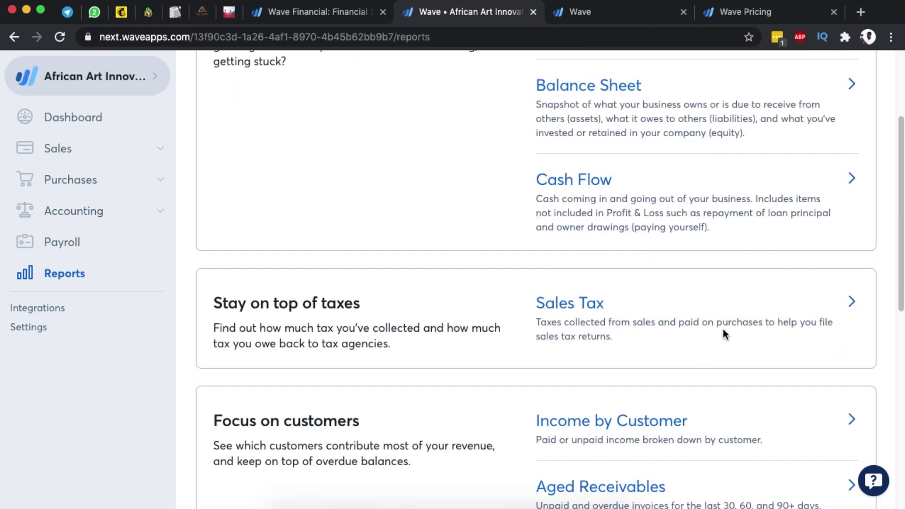
scroll(725, 334, down, 1)
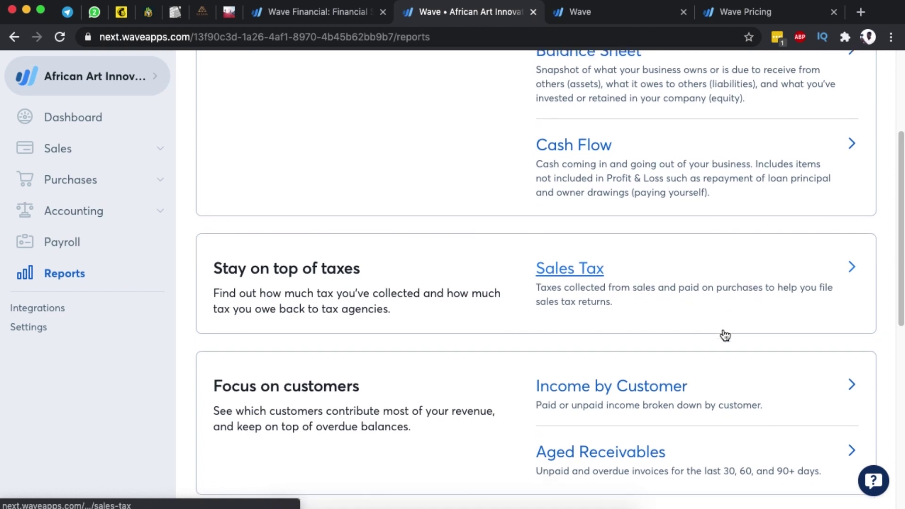
scroll(722, 333, down, 1)
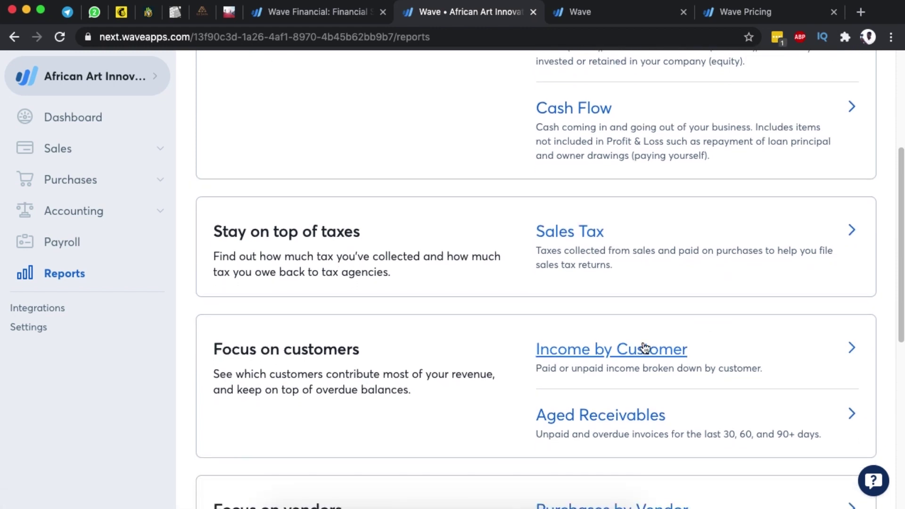
scroll(878, 365, down, 3)
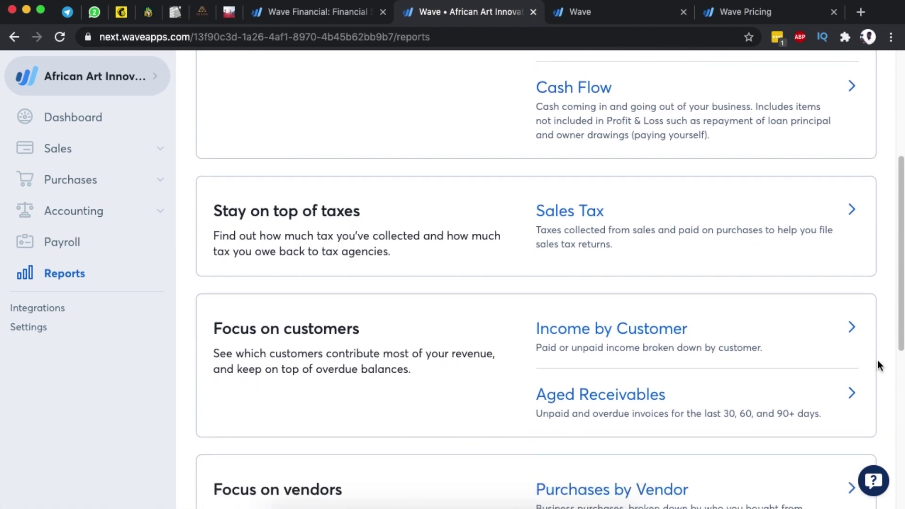
scroll(877, 365, down, 2)
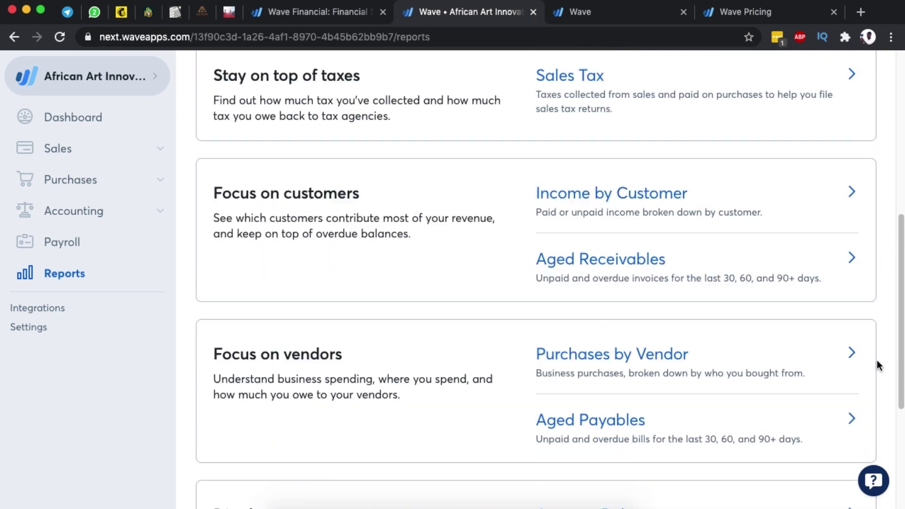
Step: Open the Integrations page and review the Wave-built and partner integrations
click(29, 309)
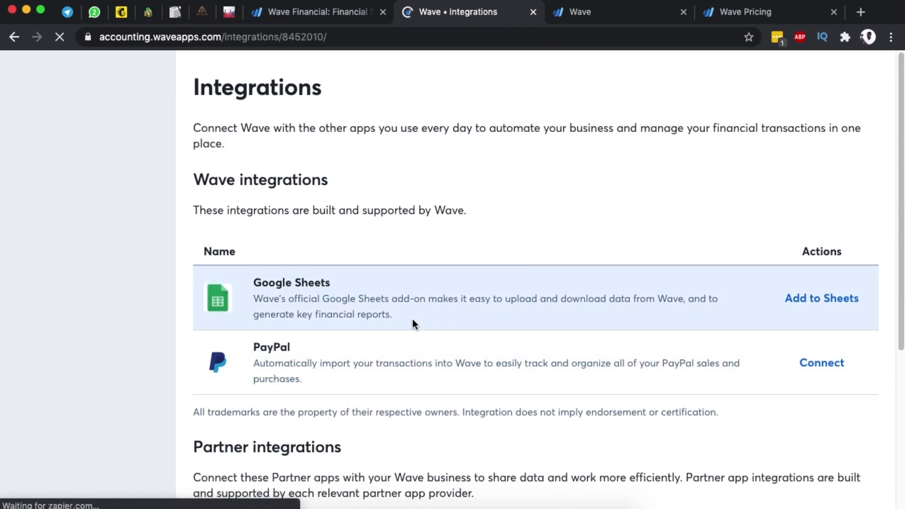
scroll(424, 251, down, 1)
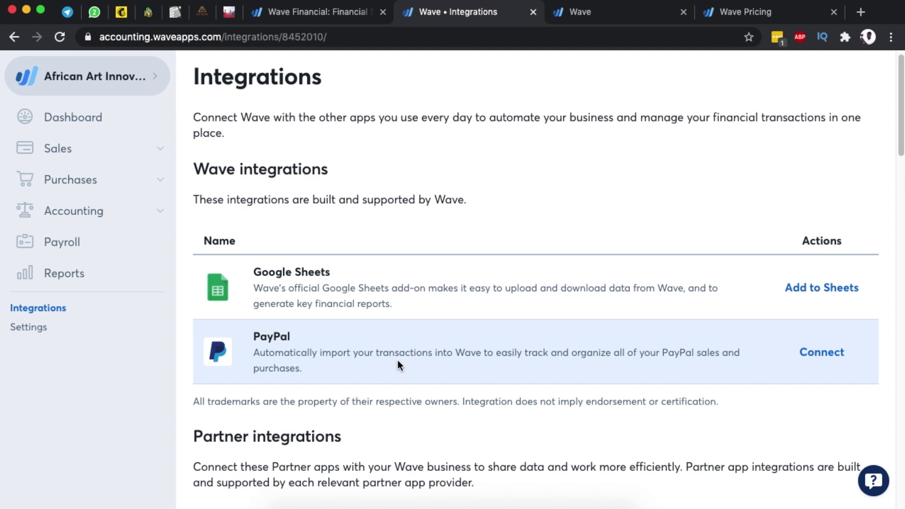
scroll(398, 359, down, 5)
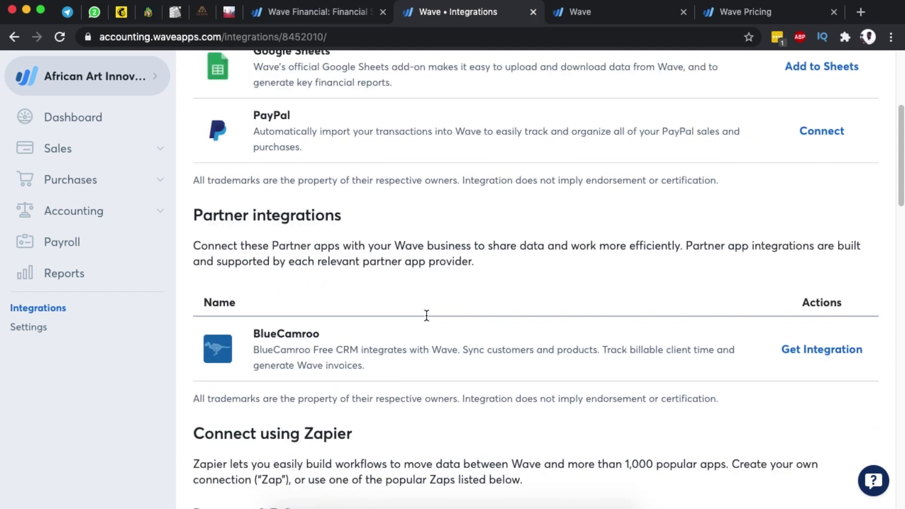
scroll(421, 305, down, 4)
scroll(419, 302, up, 2)
scroll(419, 301, down, 2)
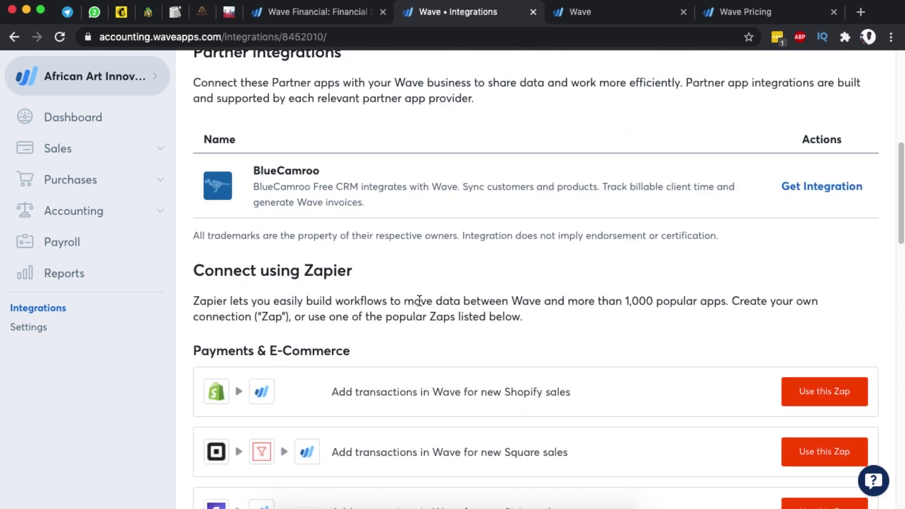
Step: Look through the Zapier connections for appointment scheduling, CRM, email marketing and business automation
scroll(419, 300, down, 11)
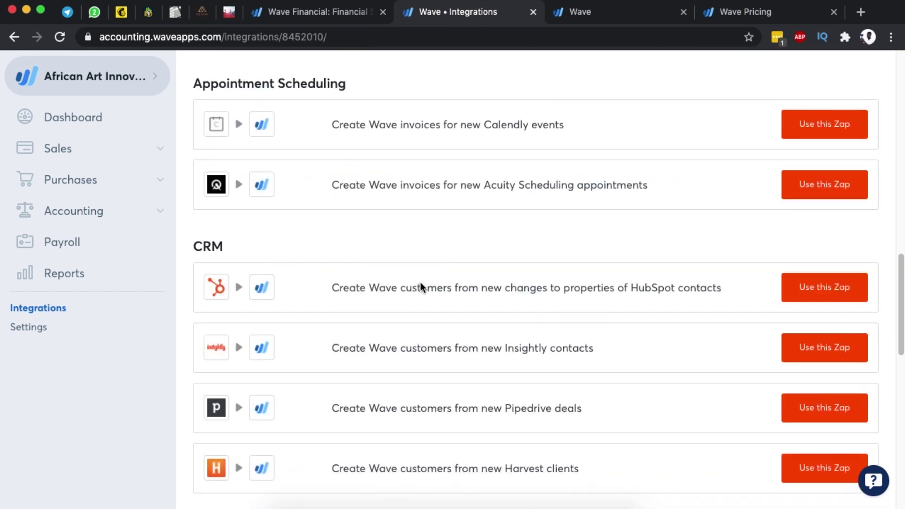
scroll(420, 286, down, 5)
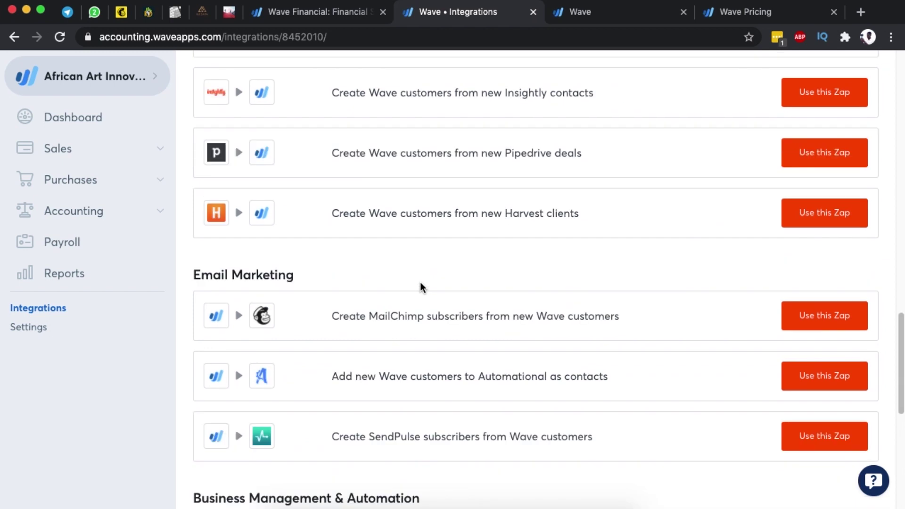
scroll(420, 282, down, 1)
scroll(431, 320, down, 4)
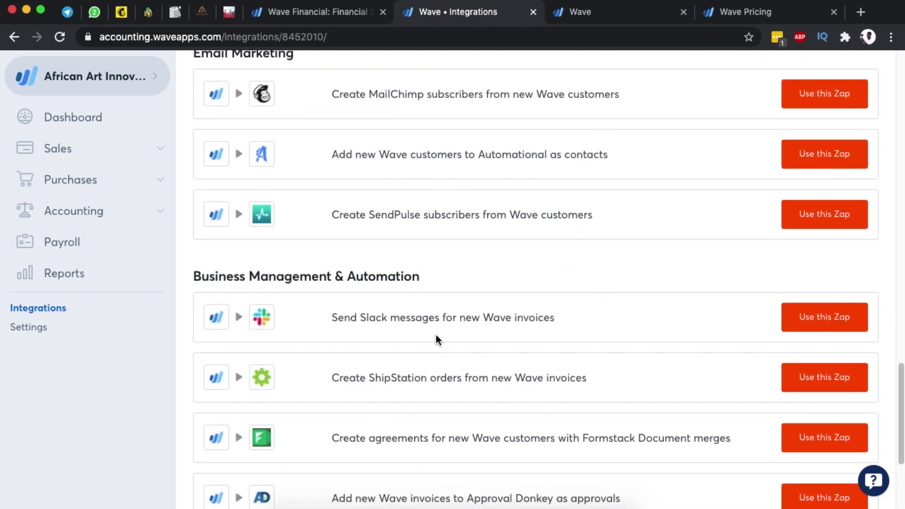
scroll(435, 335, down, 4)
scroll(436, 334, up, 9)
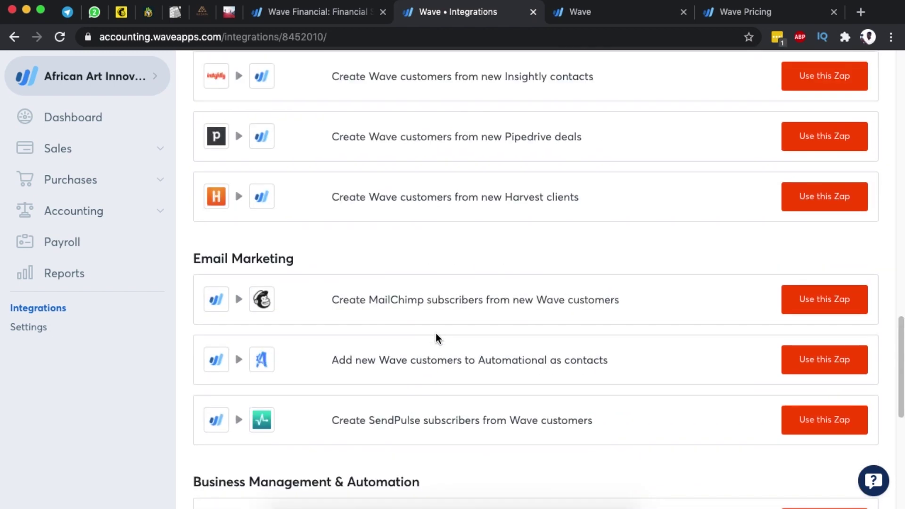
scroll(436, 333, up, 15)
Step: Open the Invoice Customization settings and review the template, company logo and accent color options
click(28, 330)
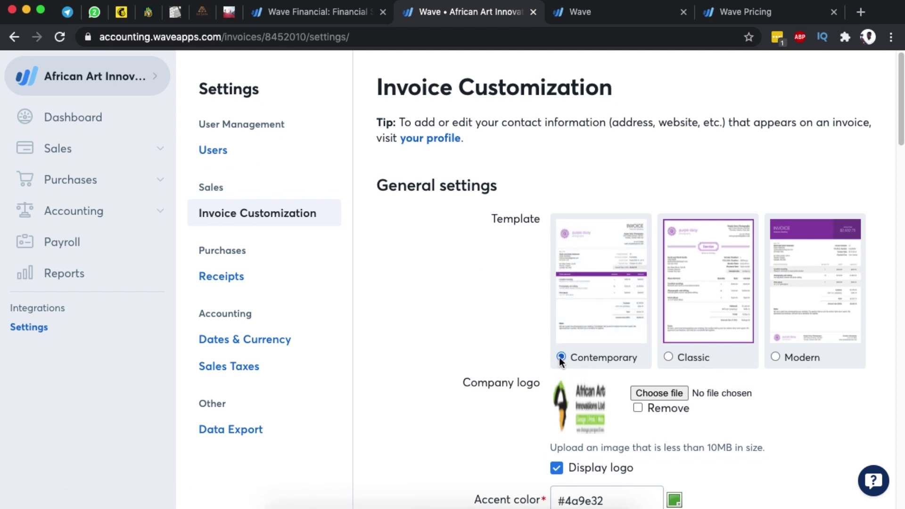
scroll(718, 393, down, 2)
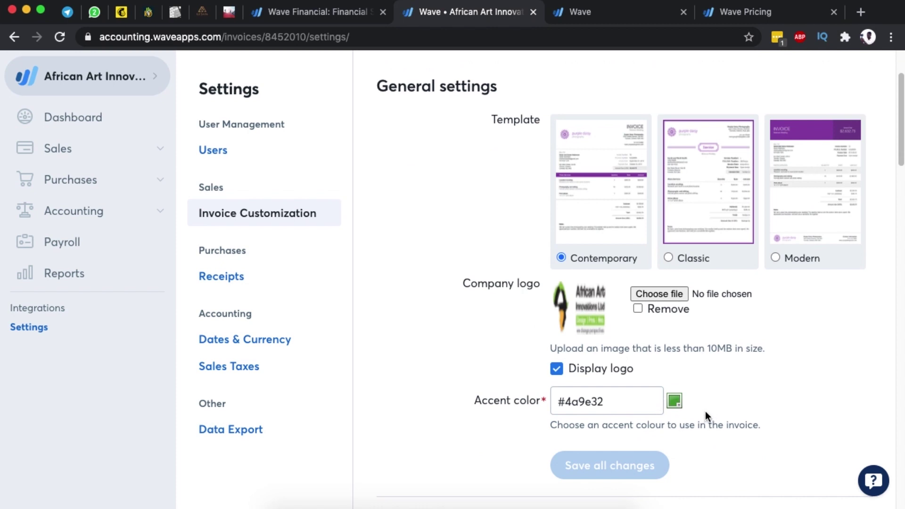
scroll(705, 411, down, 1)
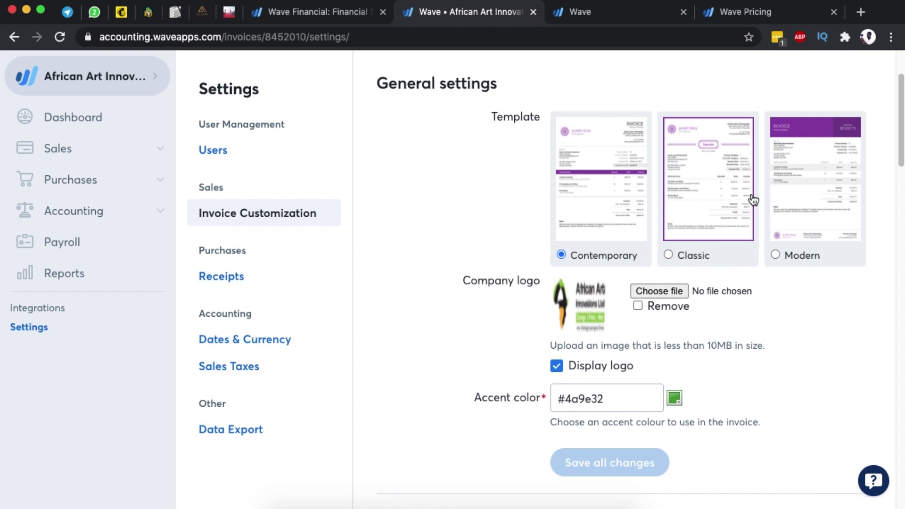
scroll(769, 307, down, 1)
scroll(769, 308, down, 5)
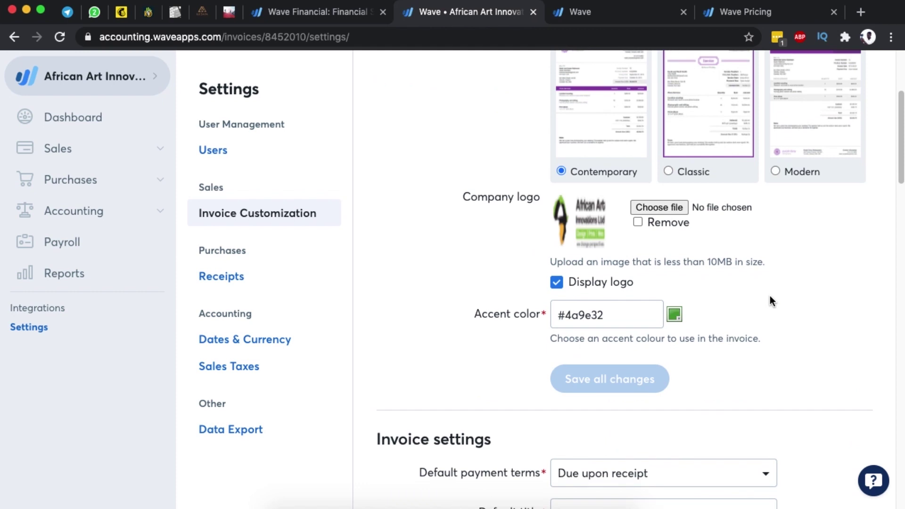
Step: Review the default invoice settings for payment terms, title, subheading, footer and notes
scroll(467, 273, down, 2)
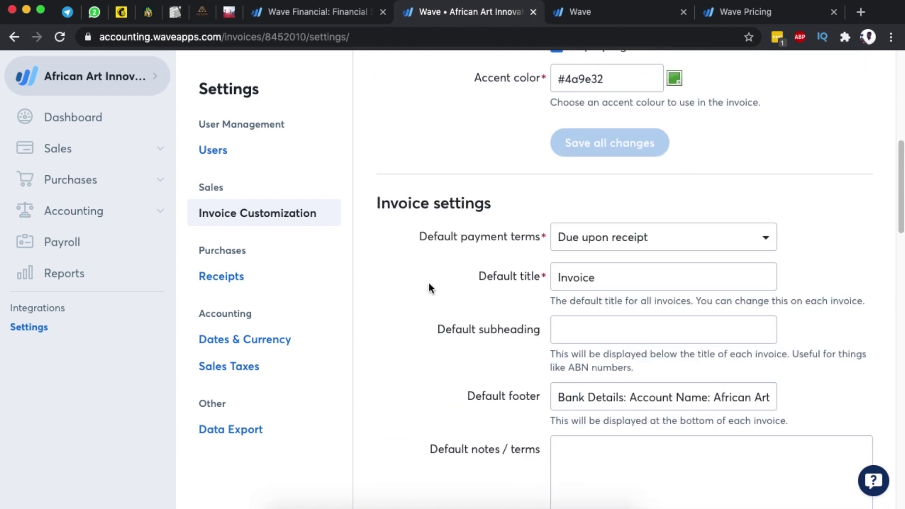
scroll(412, 231, up, 1)
scroll(417, 256, down, 4)
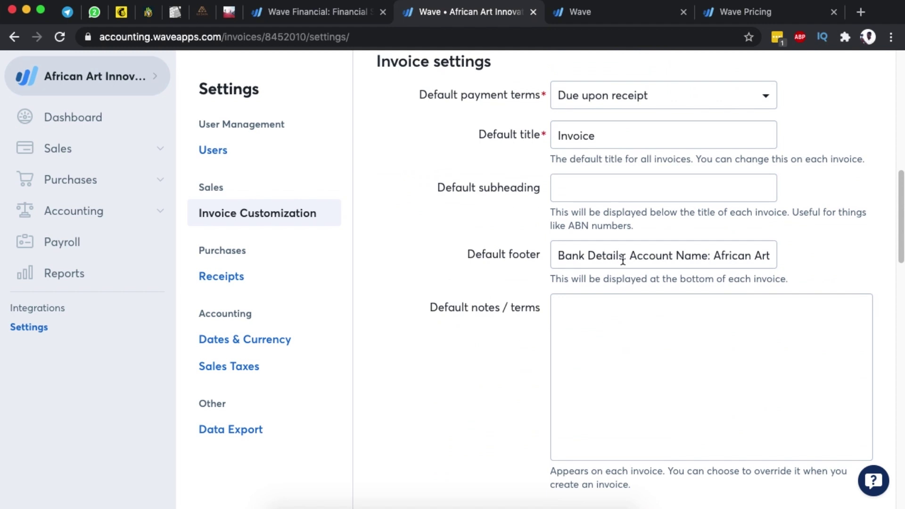
scroll(501, 278, down, 1)
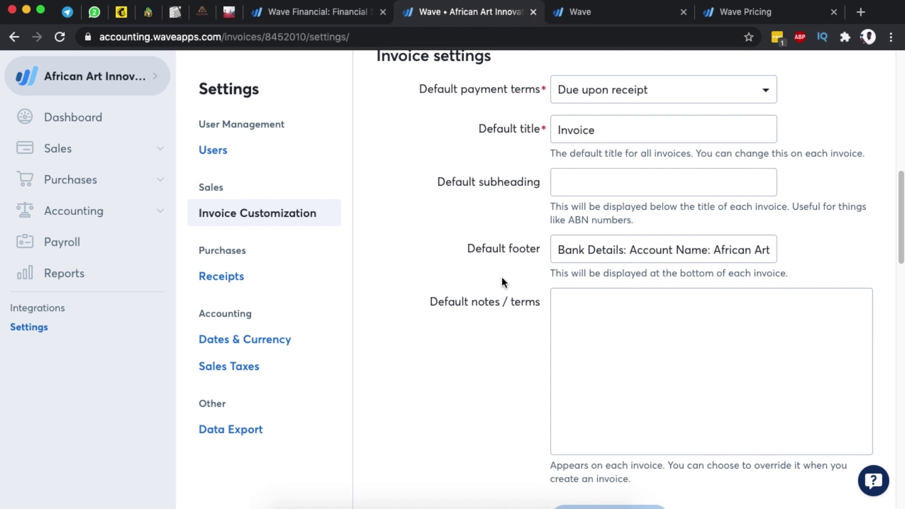
scroll(501, 277, up, 5)
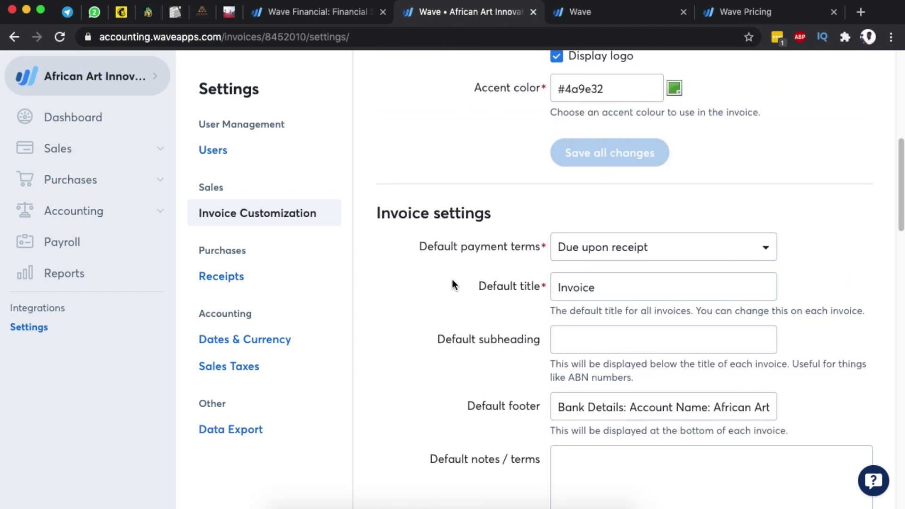
Step: Go to the sales invoices and open the overdue Paed Medical Centre invoice for viewing
click(159, 149)
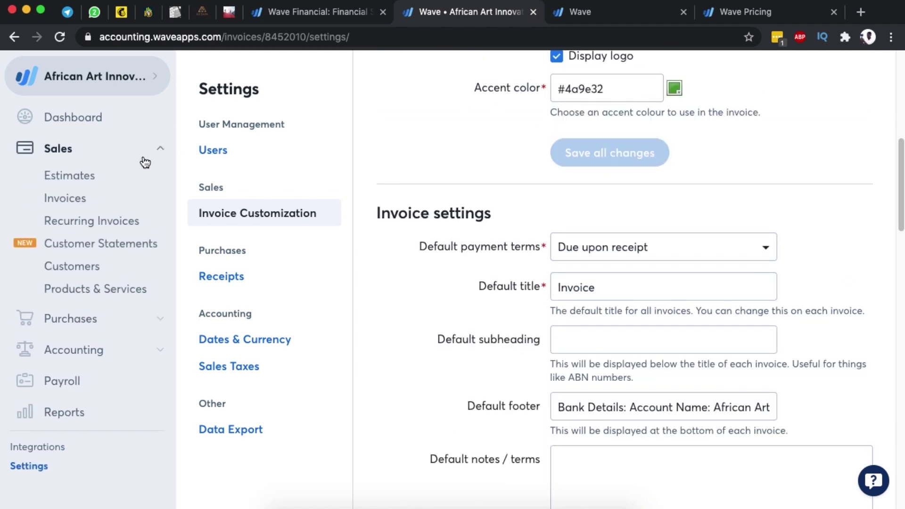
click(81, 199)
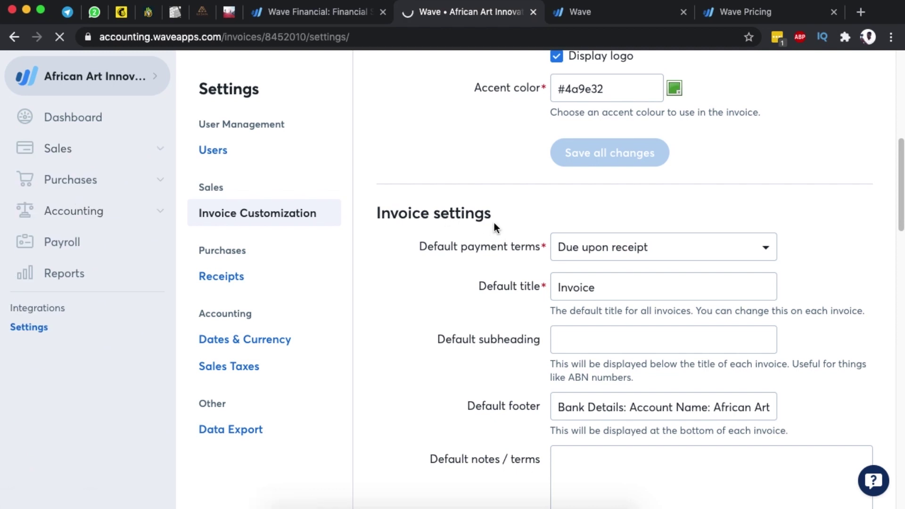
click(868, 413)
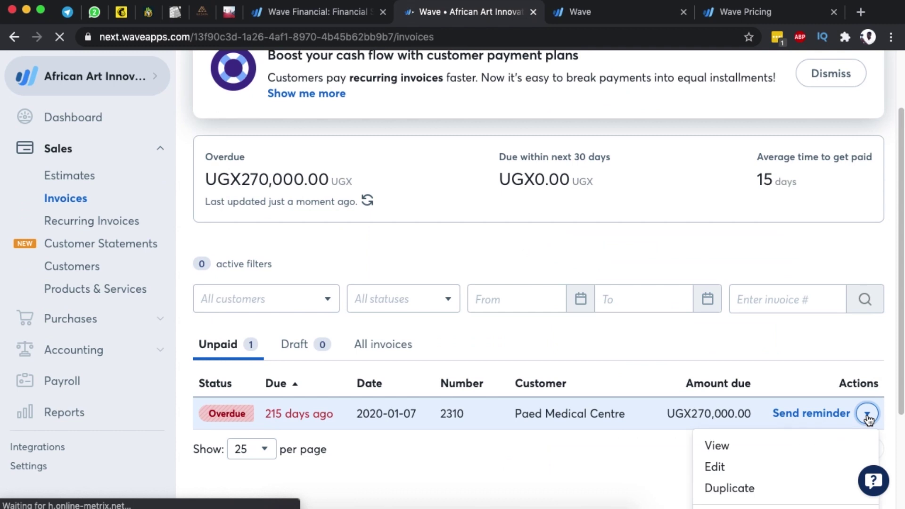
click(729, 446)
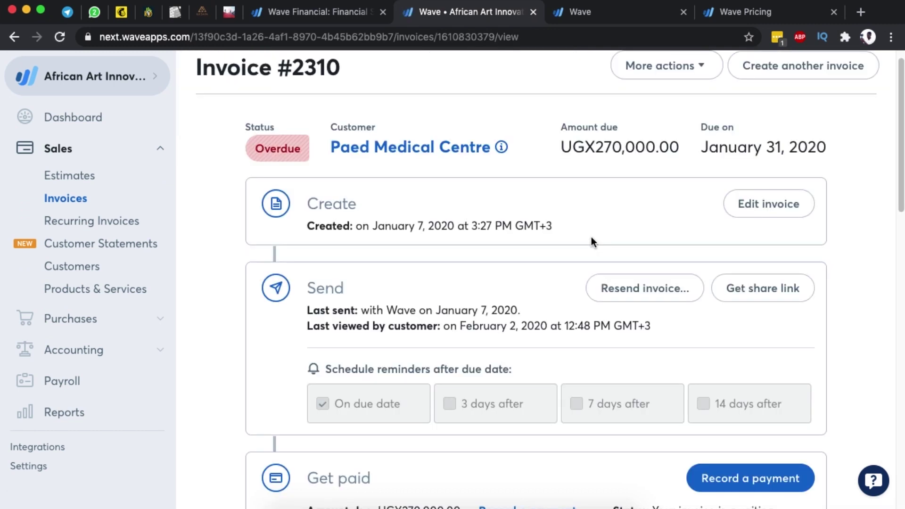
Step: Examine the invoice preview's company header, billing details and invoice dates, highlighting the billed customer's name
scroll(687, 287, down, 10)
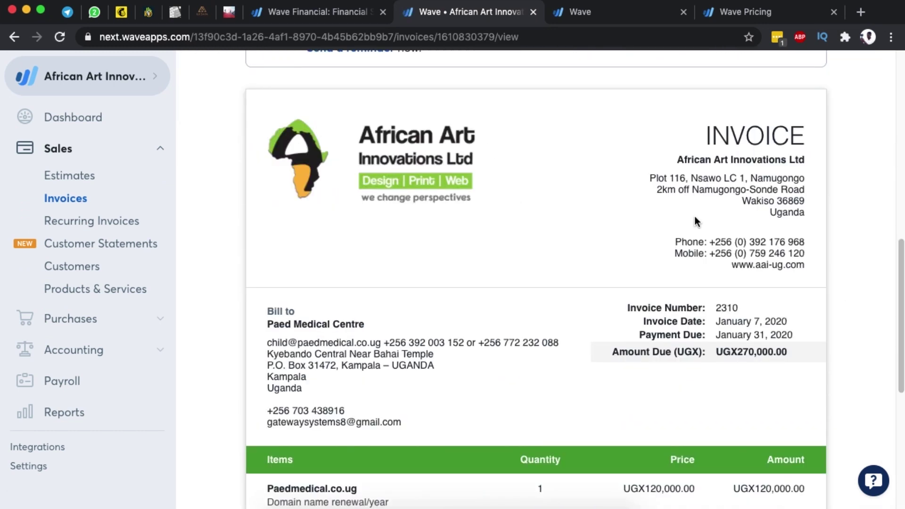
scroll(721, 188, down, 3)
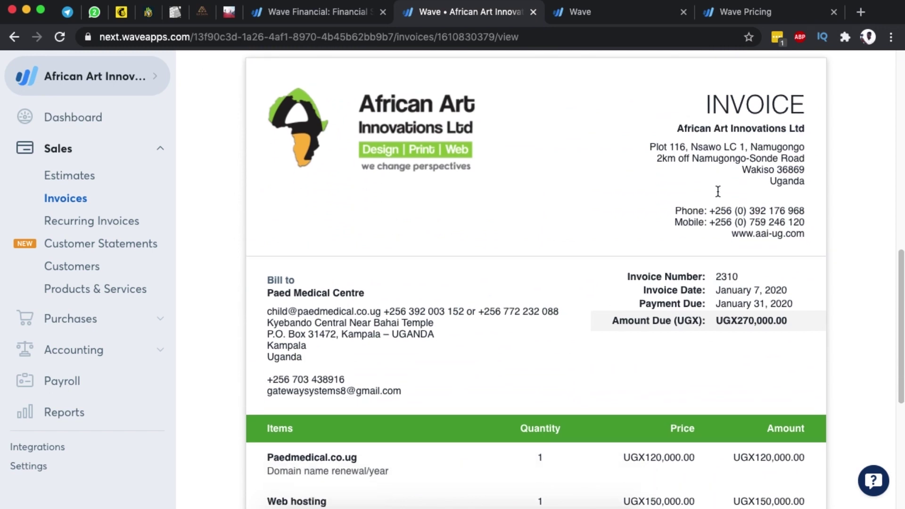
scroll(725, 194, down, 1)
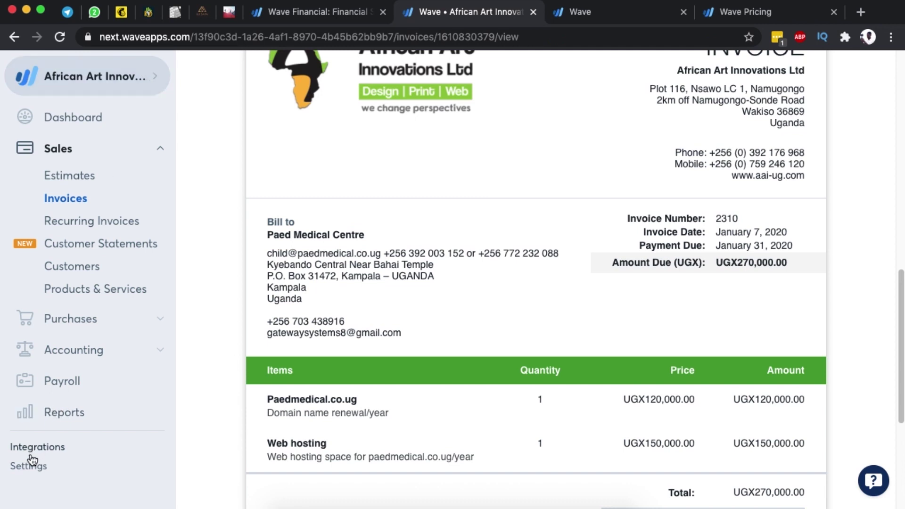
drag(268, 235, 349, 238)
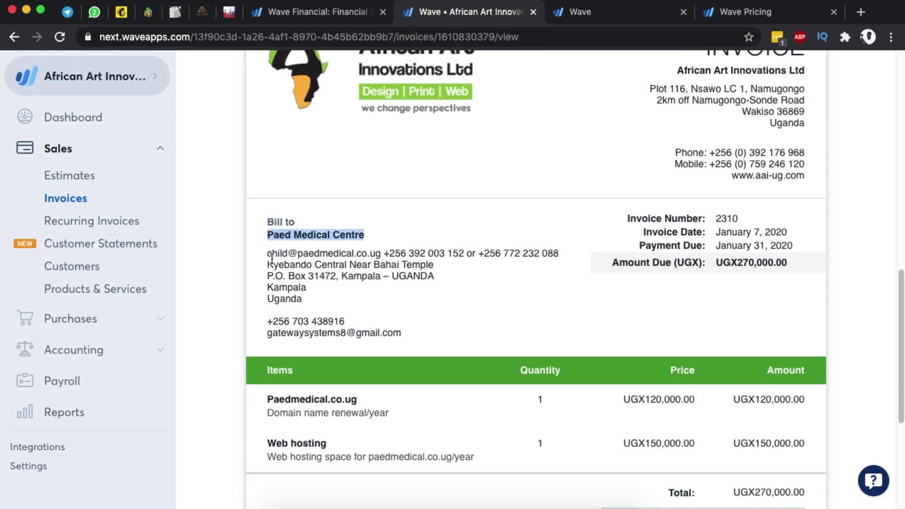
click(330, 269)
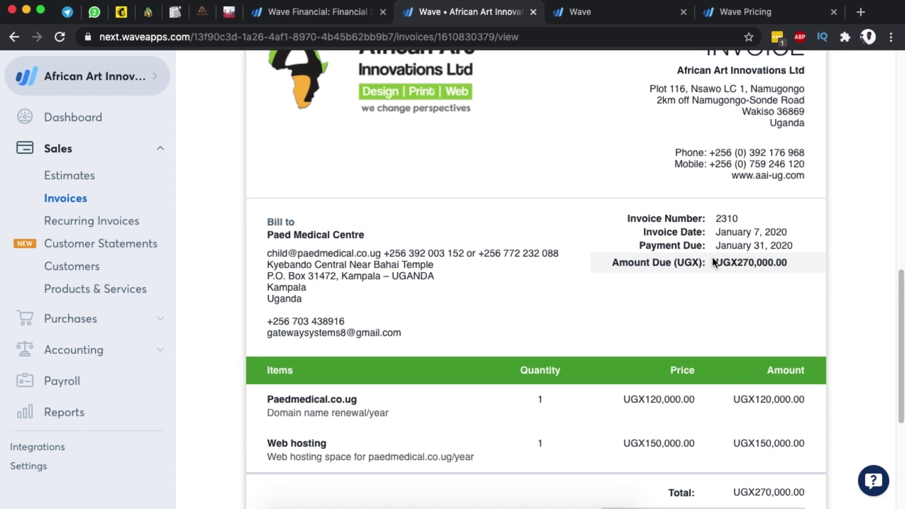
Step: Examine the invoice's line items, totals, notes and footer, and return to its sending and payment options
scroll(739, 264, down, 1)
scroll(739, 264, down, 6)
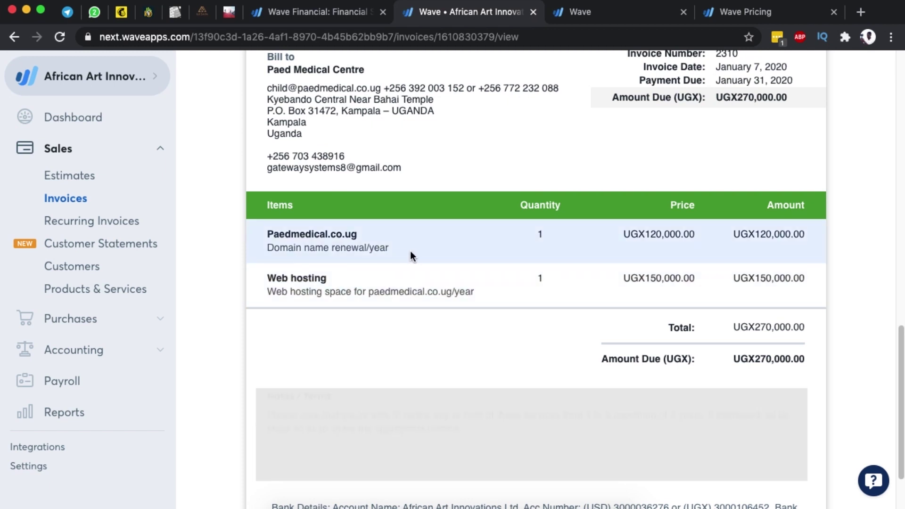
scroll(412, 254, down, 4)
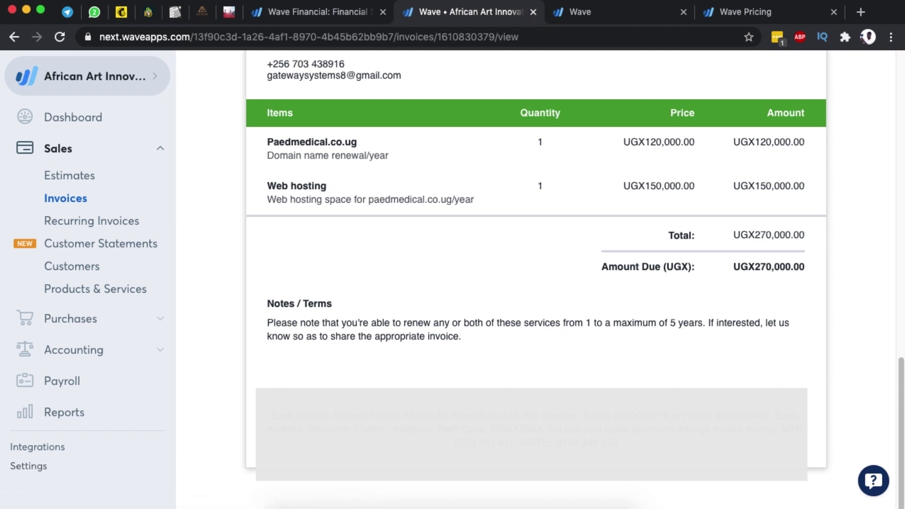
scroll(660, 380, up, 7)
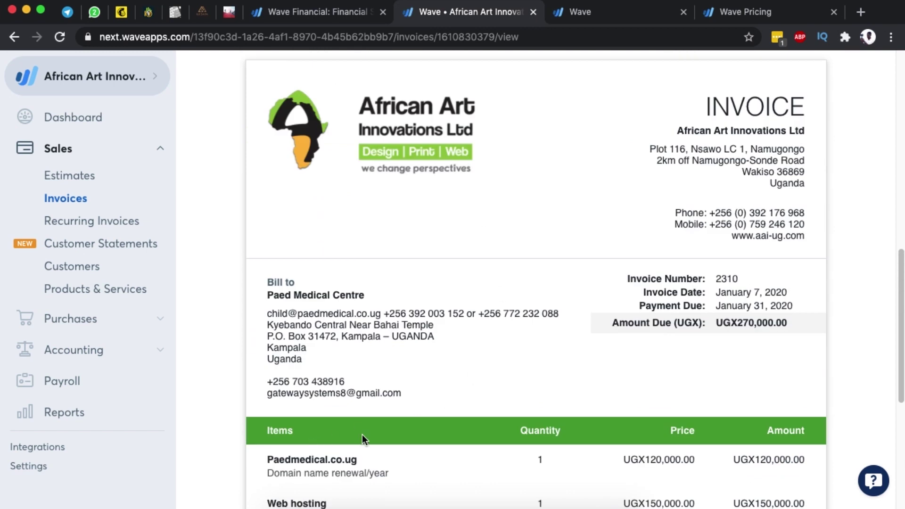
scroll(764, 325, up, 10)
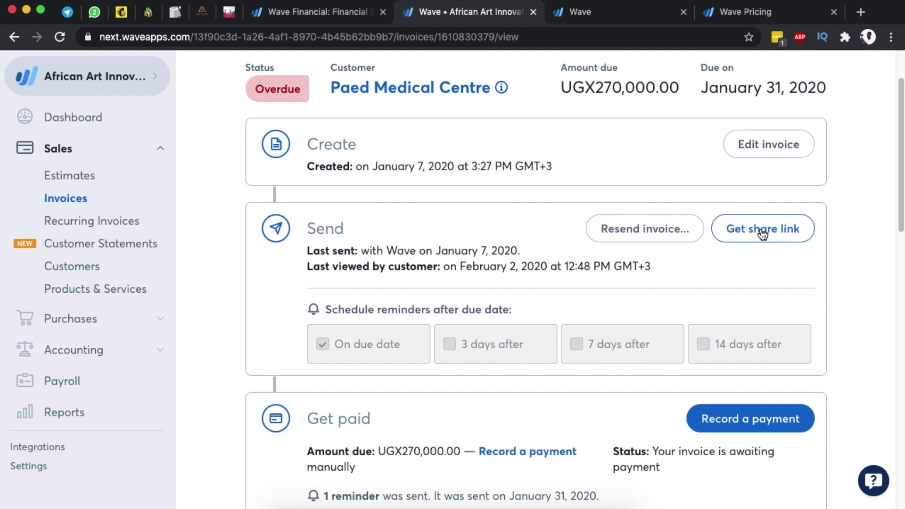
Step: Review the Paed Medical Centre invoice preview again, along with its sharing, reminder and payment options
scroll(831, 269, down, 10)
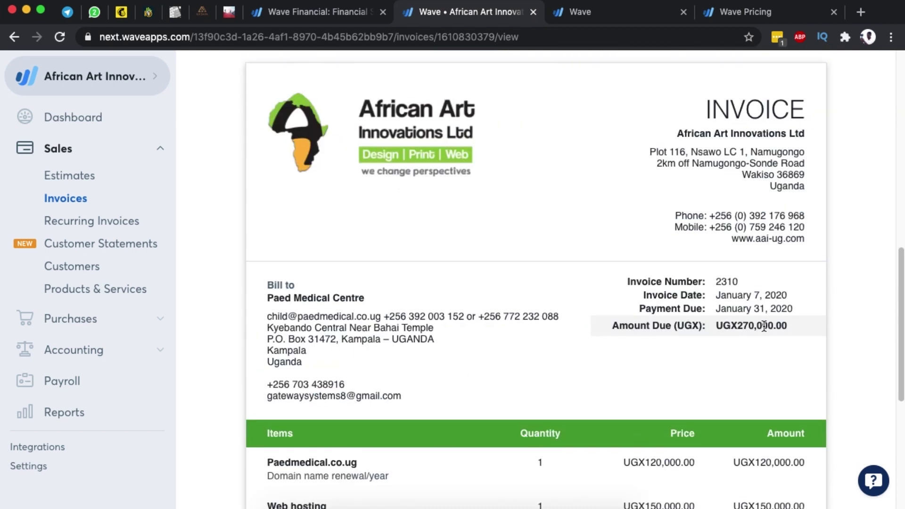
scroll(762, 324, up, 8)
scroll(763, 324, up, 3)
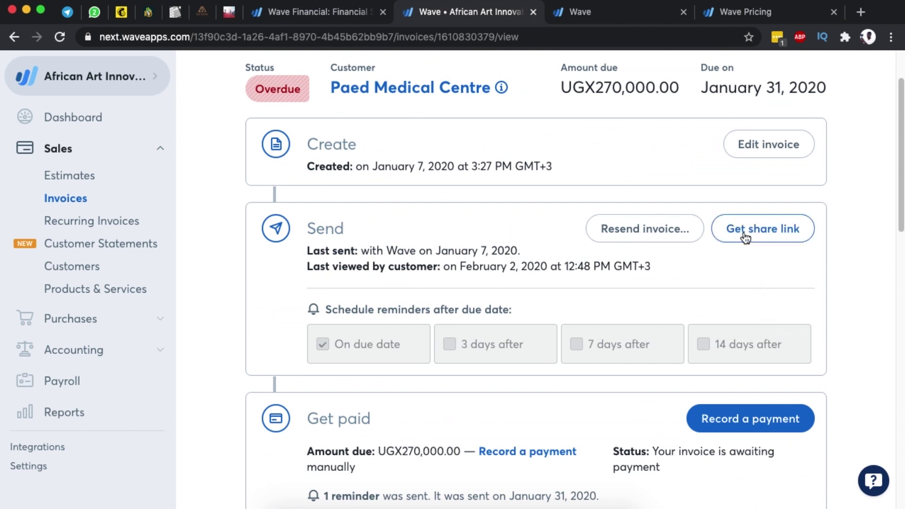
scroll(787, 206, down, 5)
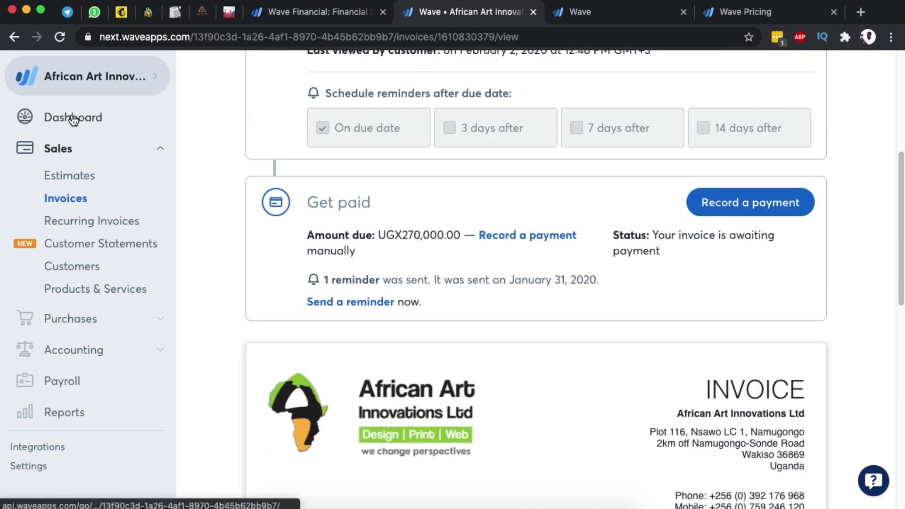
Step: Go to the Wave pricing FAQ and highlight the online payments and processing fee passage under how Wave makes money
click(715, 19)
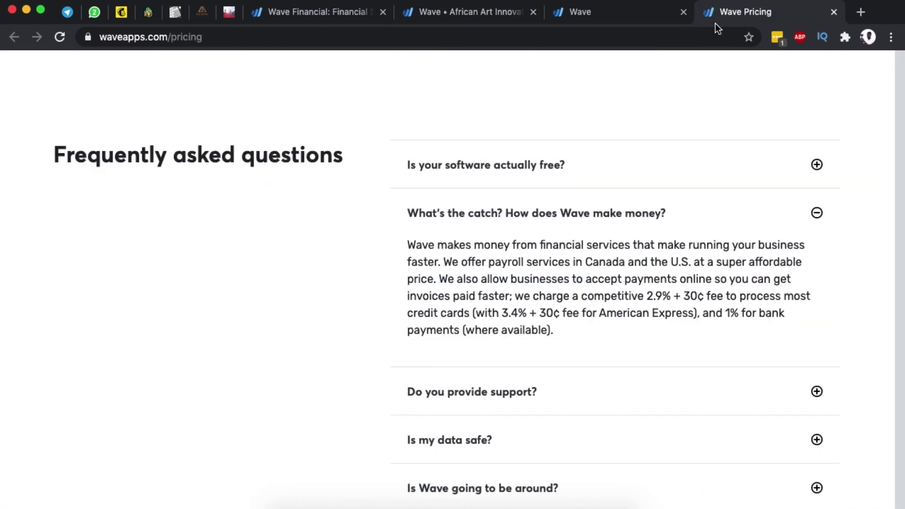
click(454, 14)
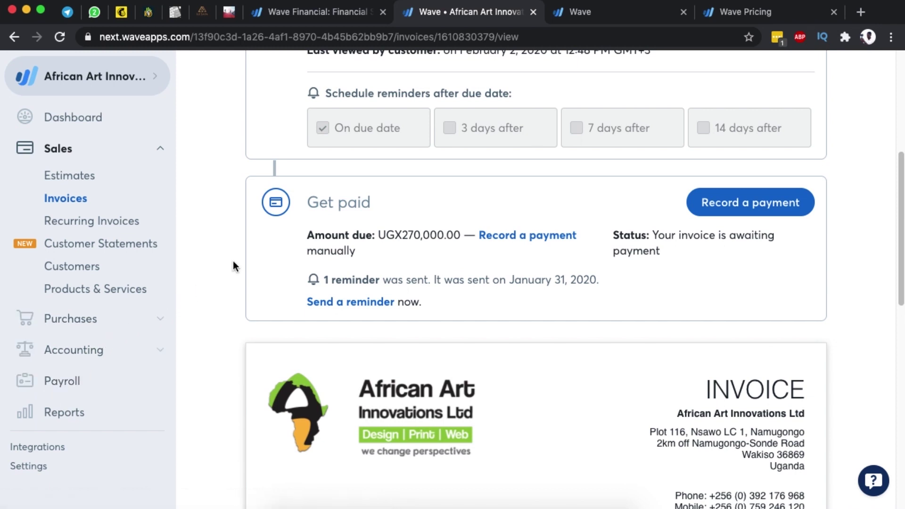
click(743, 12)
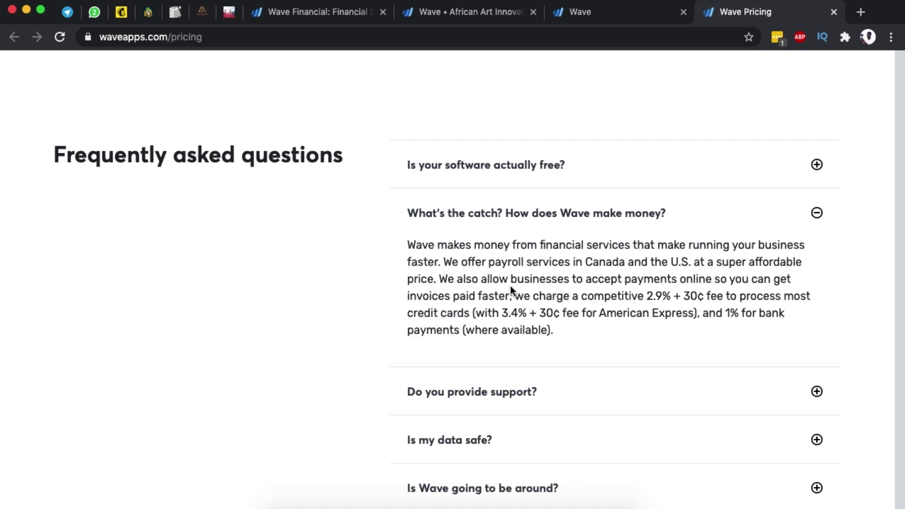
drag(638, 283, 725, 282)
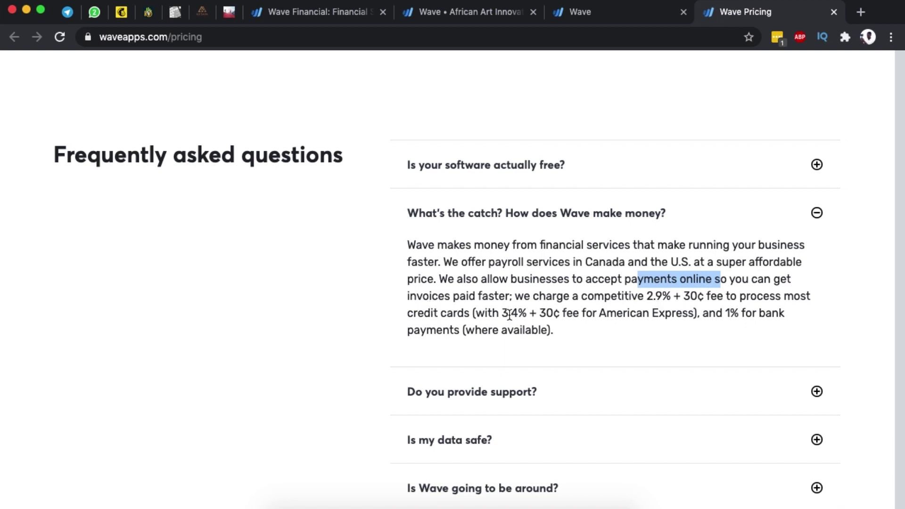
click(471, 292)
drag(445, 283, 669, 309)
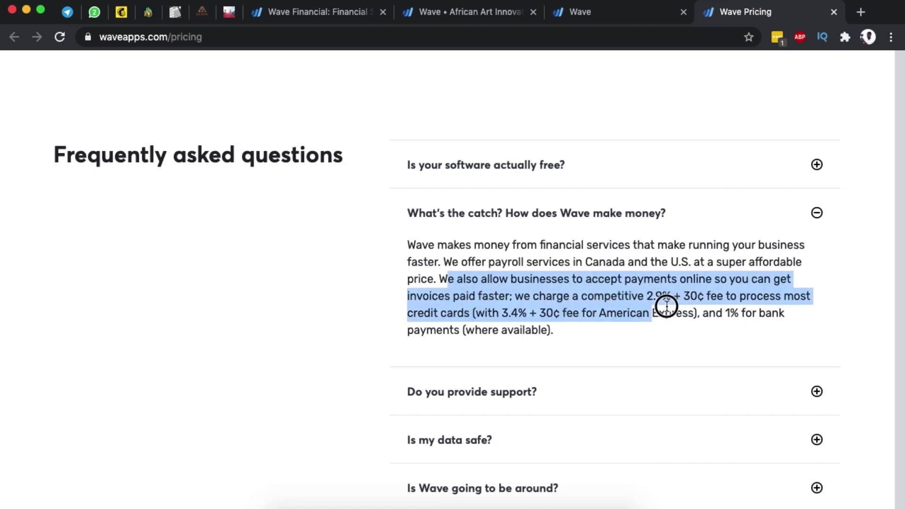
click(470, 274)
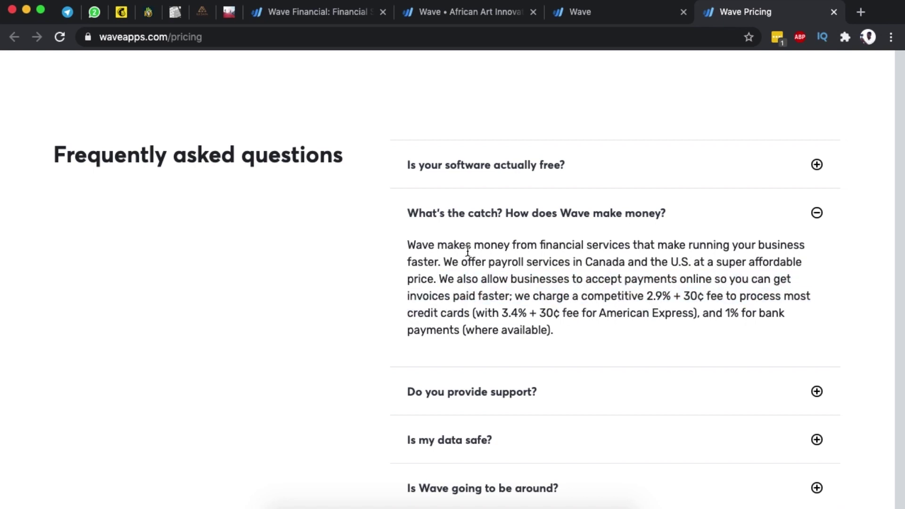
Step: Review the free accounting software plan and its feature list on the Wave pricing page
scroll(312, 246, up, 15)
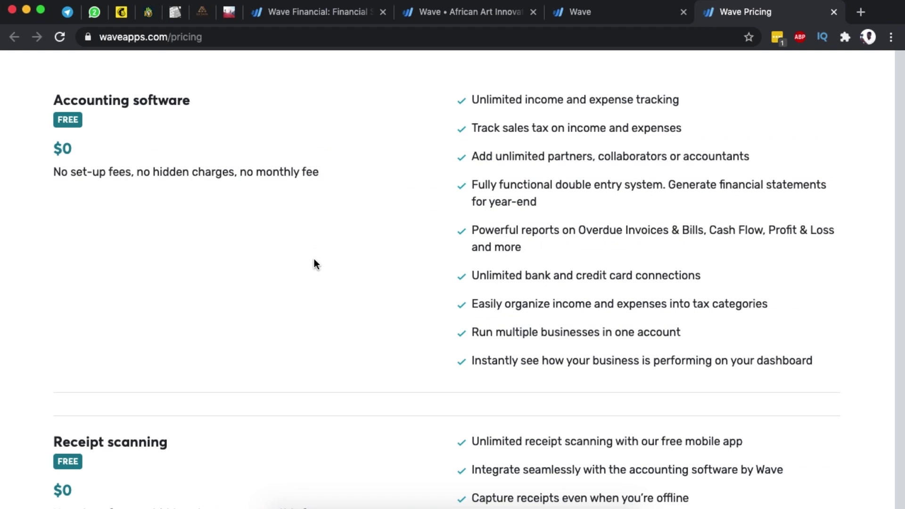
scroll(314, 261, up, 5)
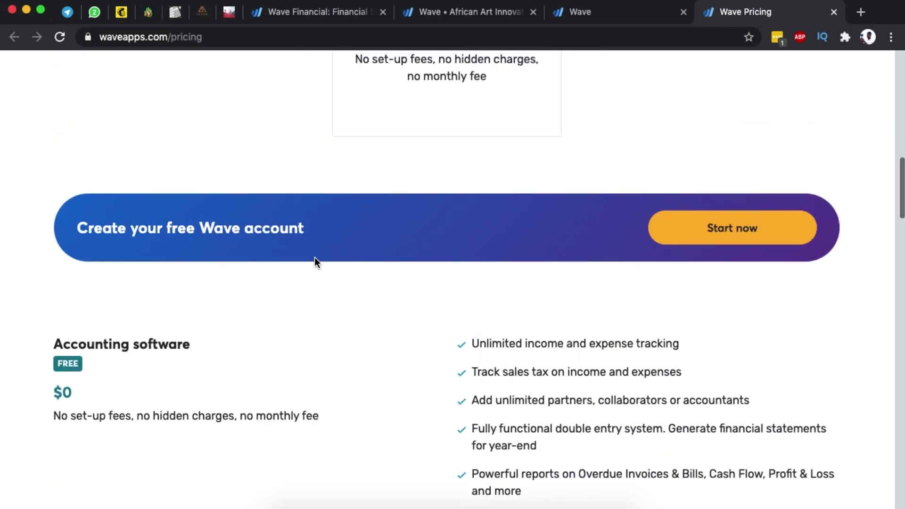
scroll(315, 258, up, 3)
scroll(315, 260, up, 2)
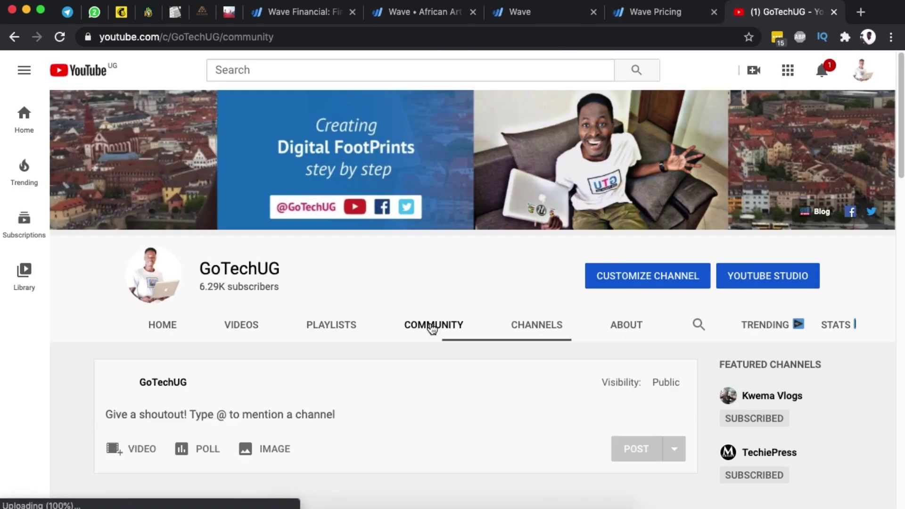
Step: Browse the published posts on the GoTechUG YouTube community page down to the poll on why viewers watch the videos
scroll(71, 367, down, 7)
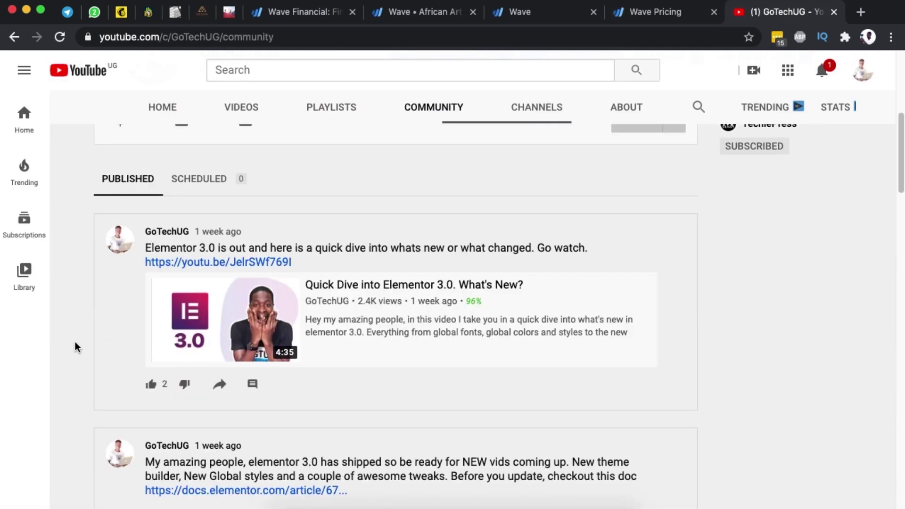
scroll(75, 341, up, 6)
scroll(75, 341, down, 9)
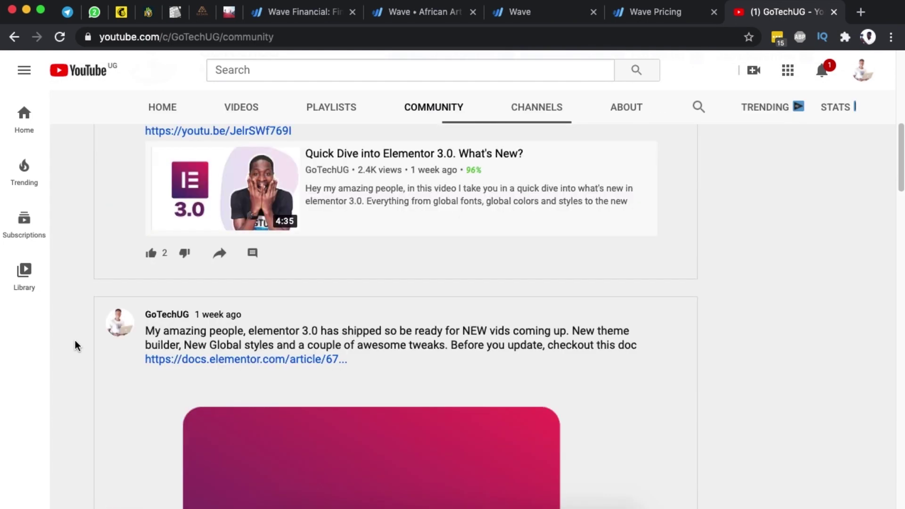
scroll(75, 340, down, 15)
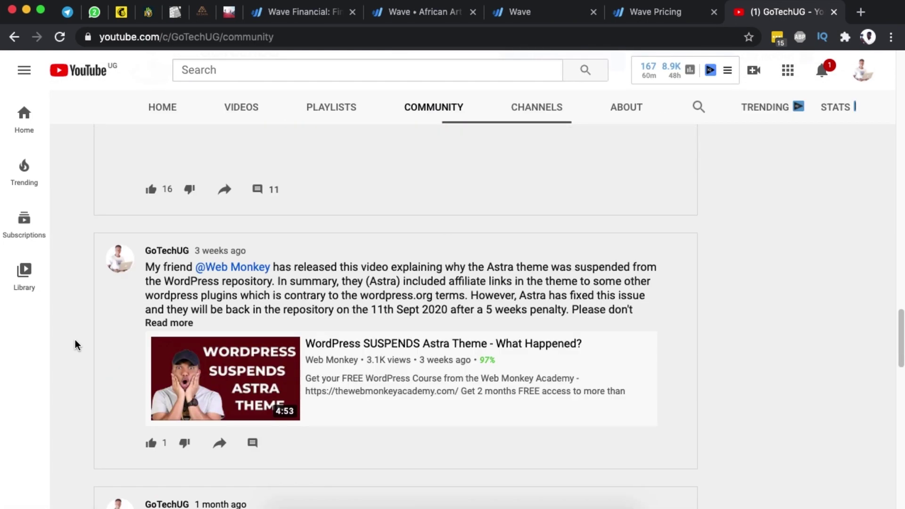
scroll(75, 339, down, 10)
scroll(76, 344, down, 10)
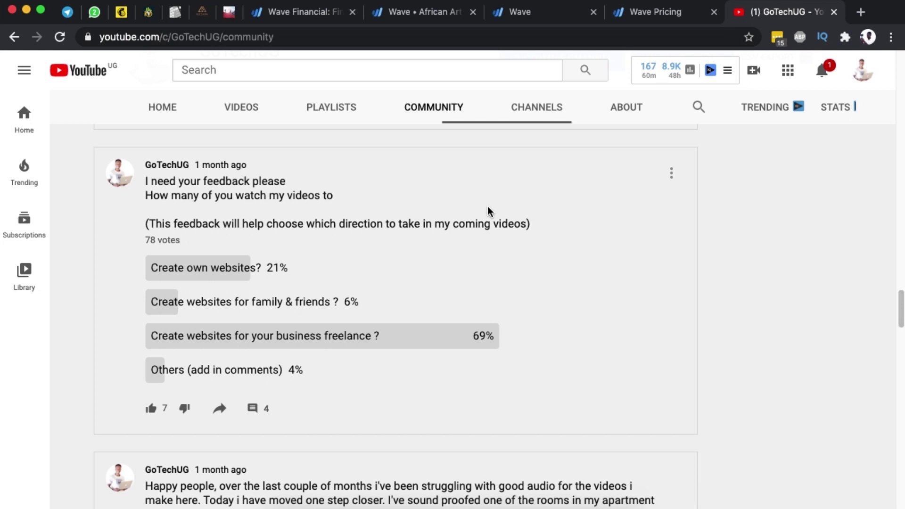
Step: Return from the YouTube channel to Wave's public home page with the free account sign-up form
click(637, 13)
click(512, 14)
click(320, 14)
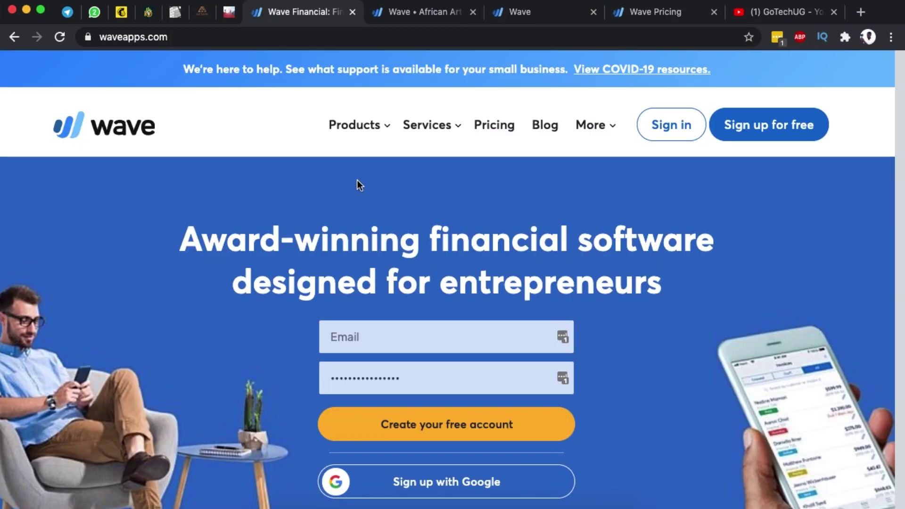